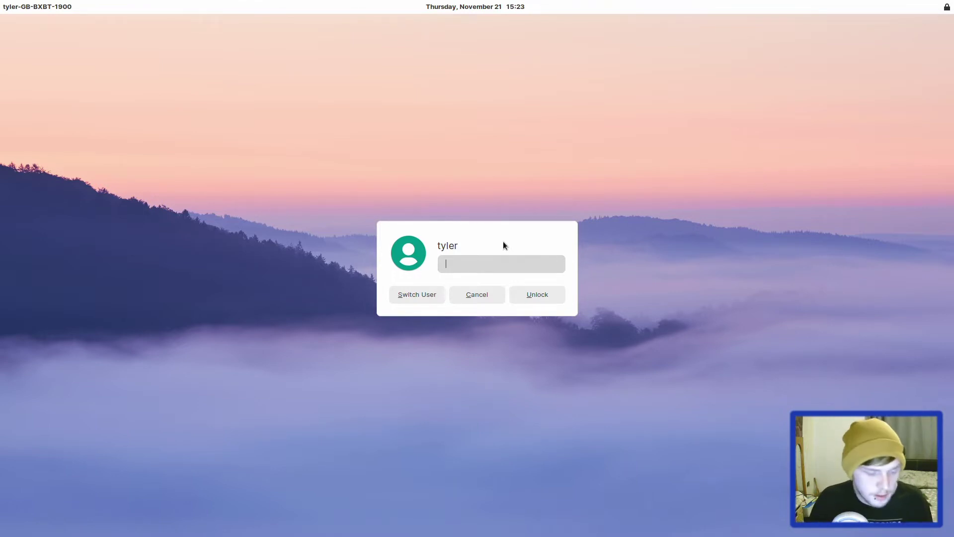
Unlock the session by entering the account password at the lock screen.
{"action": "type", "text": "****"}
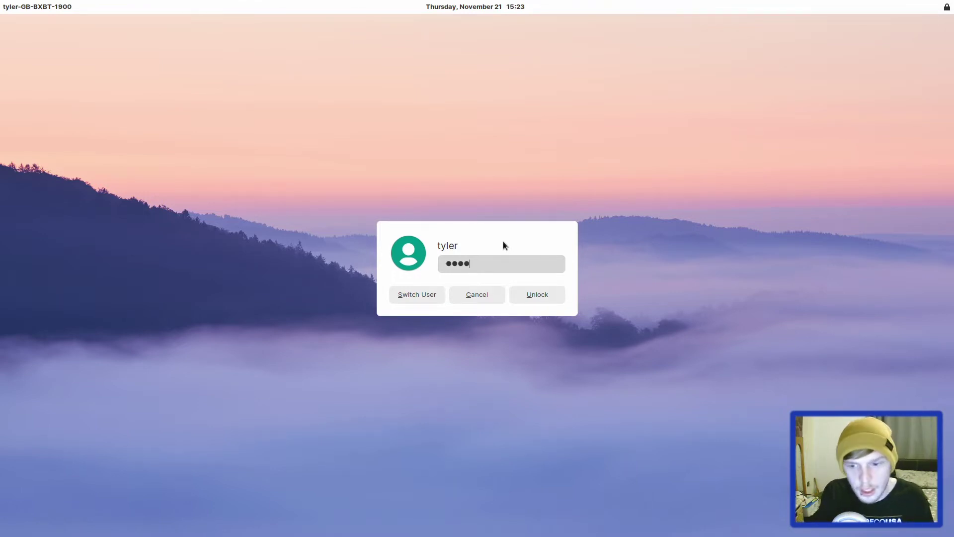
{"action": "key", "text": "Return"}
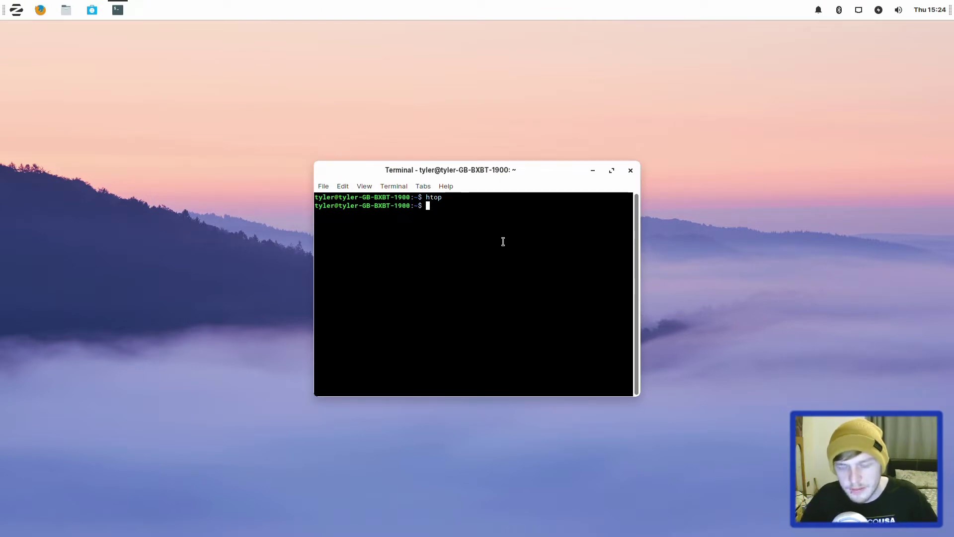
Run htop in the terminal to view running processes, then quit it with q.
{"action": "type", "text": "htop"}
{"action": "key", "text": "Return"}
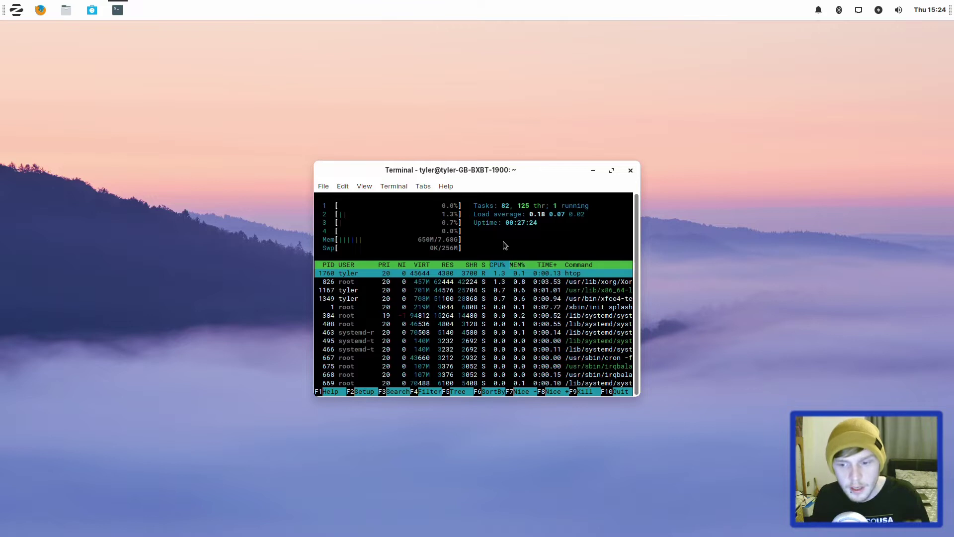
{"action": "key", "text": "q"}
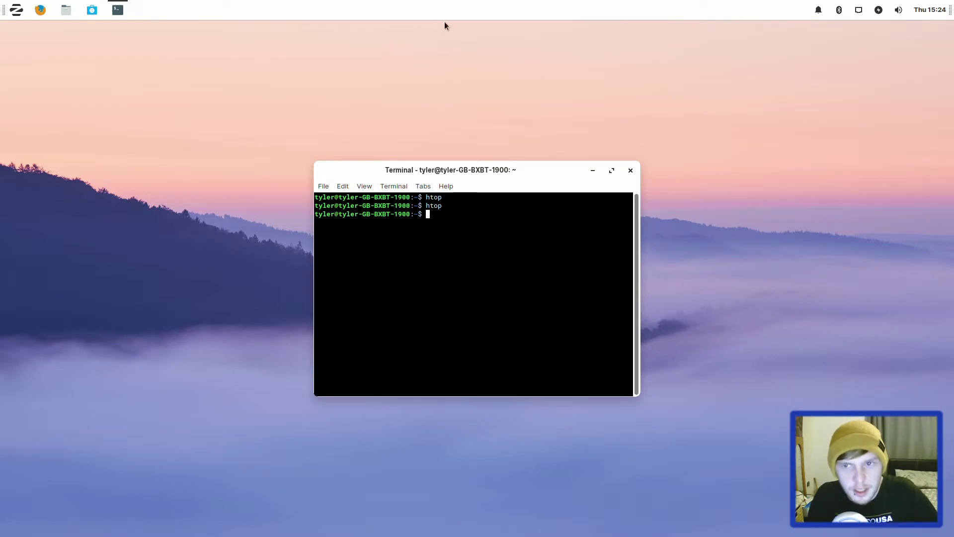
Shrink the top panel's row size from 40 to 29 pixels in Panel Preferences.
{"action": "right_click", "coordinate": [468, 7]}
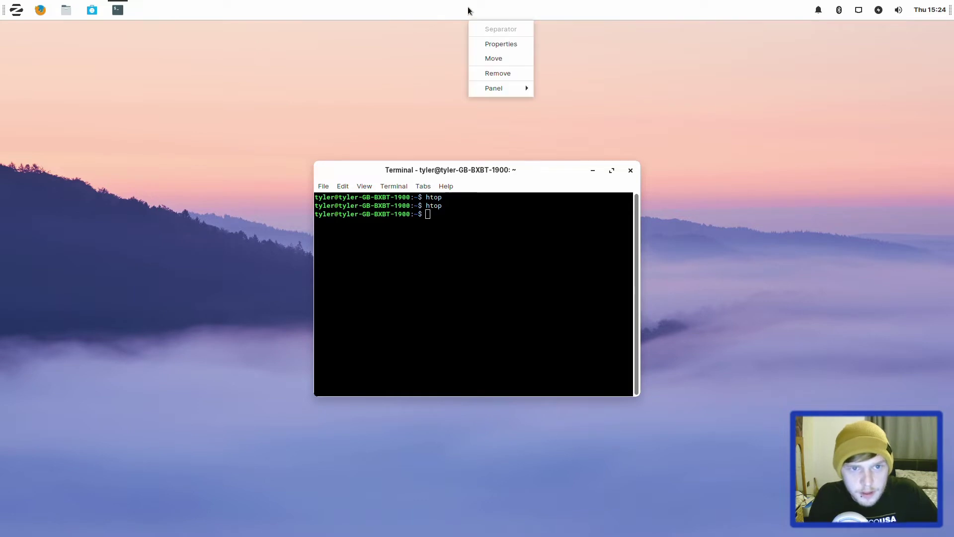
{"action": "mouse_move", "coordinate": [508, 88]}
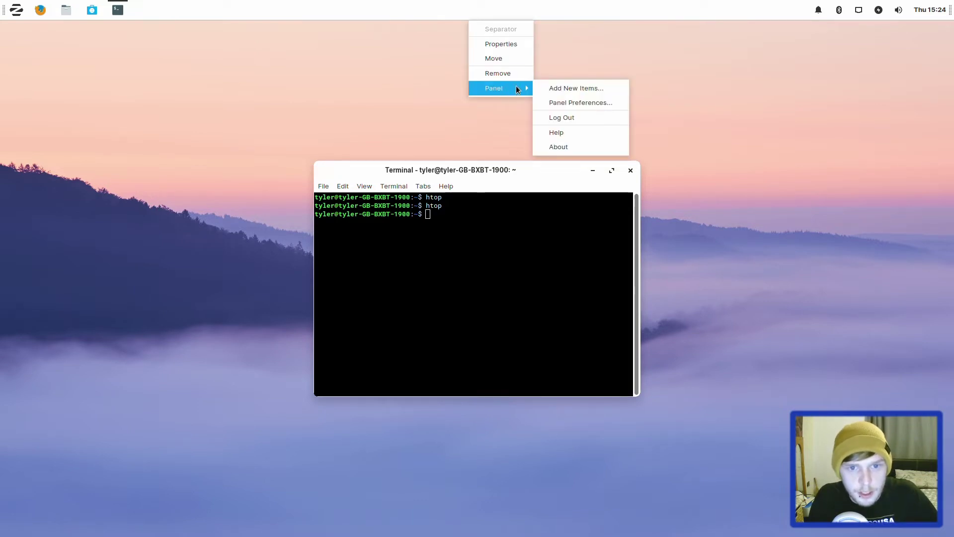
{"action": "left_click", "coordinate": [584, 106]}
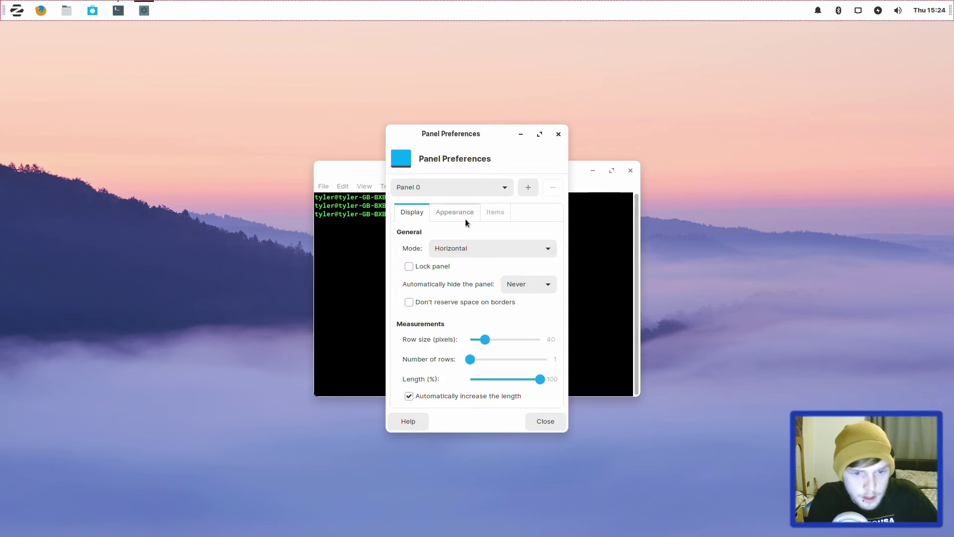
{"action": "left_click_drag", "start_coordinate": [485, 339], "coordinate": [470, 341]}
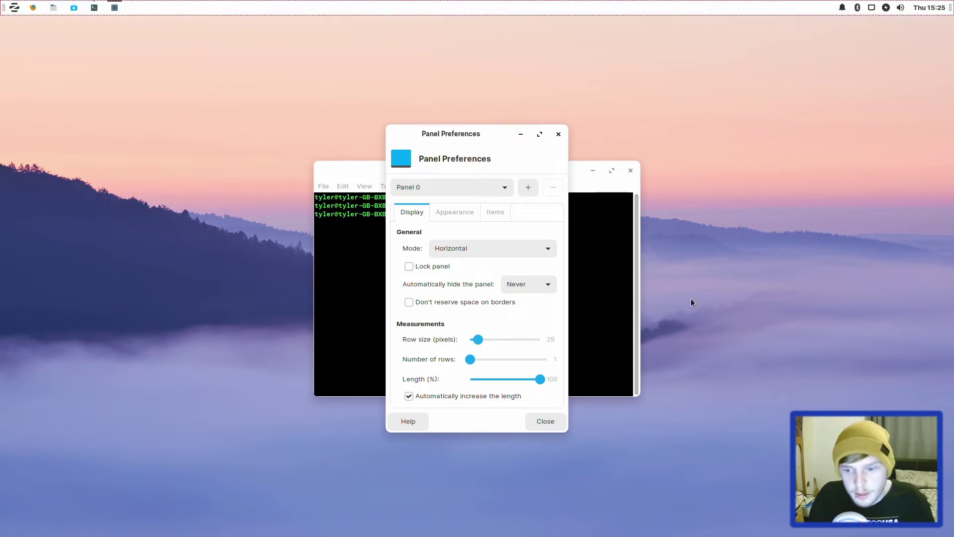
{"action": "left_click", "coordinate": [563, 421]}
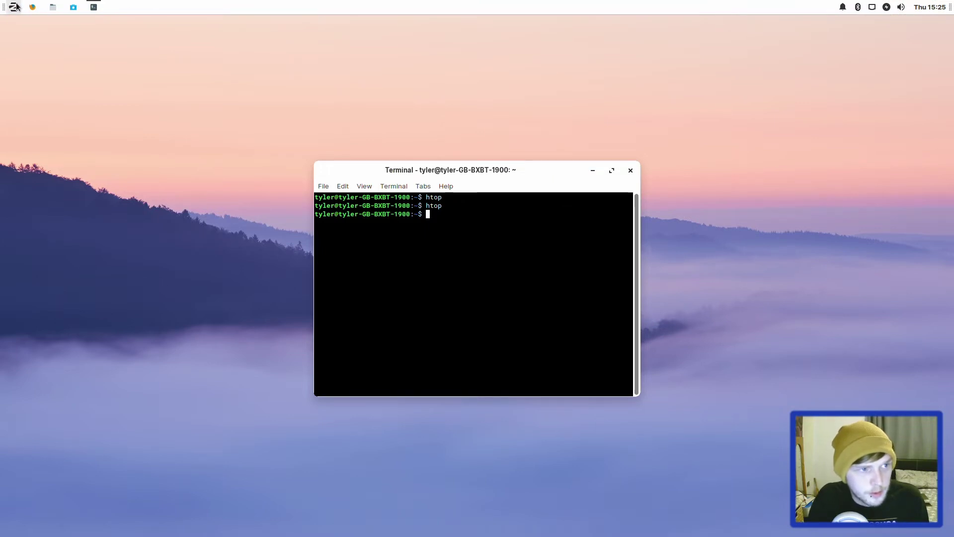
Launch the File Manager from the Accessories menu.
{"action": "left_click", "coordinate": [14, 6]}
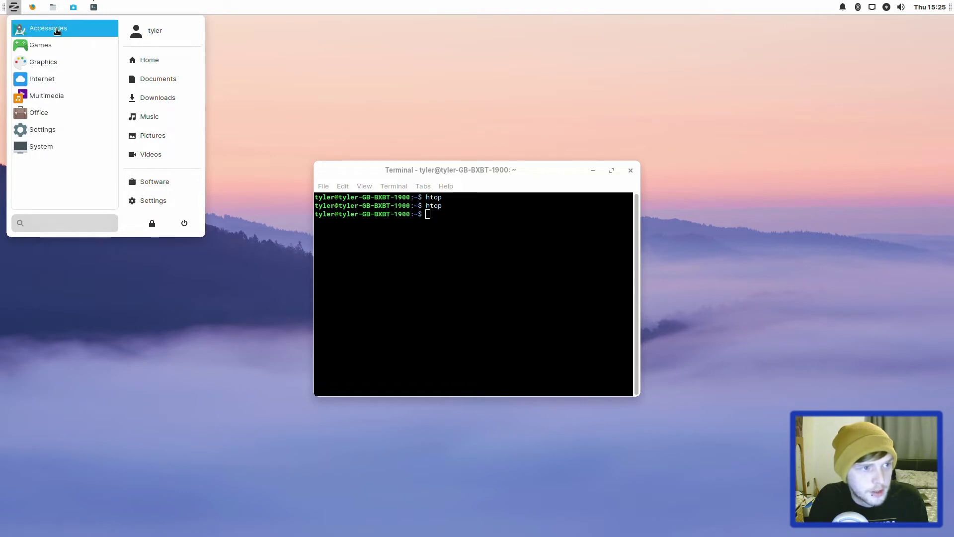
{"action": "left_click", "coordinate": [56, 30]}
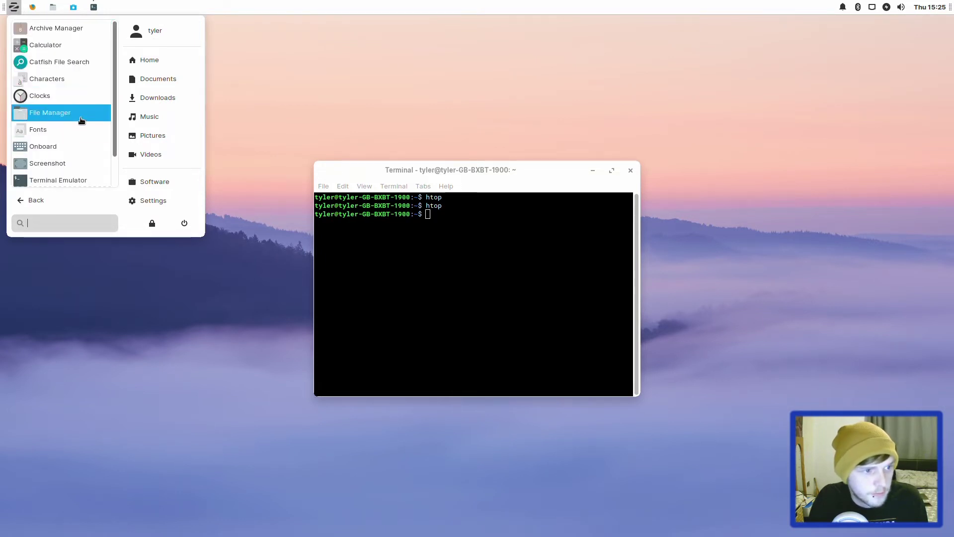
{"action": "scroll", "coordinate": [81, 122], "scroll_direction": "down", "scroll_amount": 2}
{"action": "left_click", "coordinate": [77, 78]}
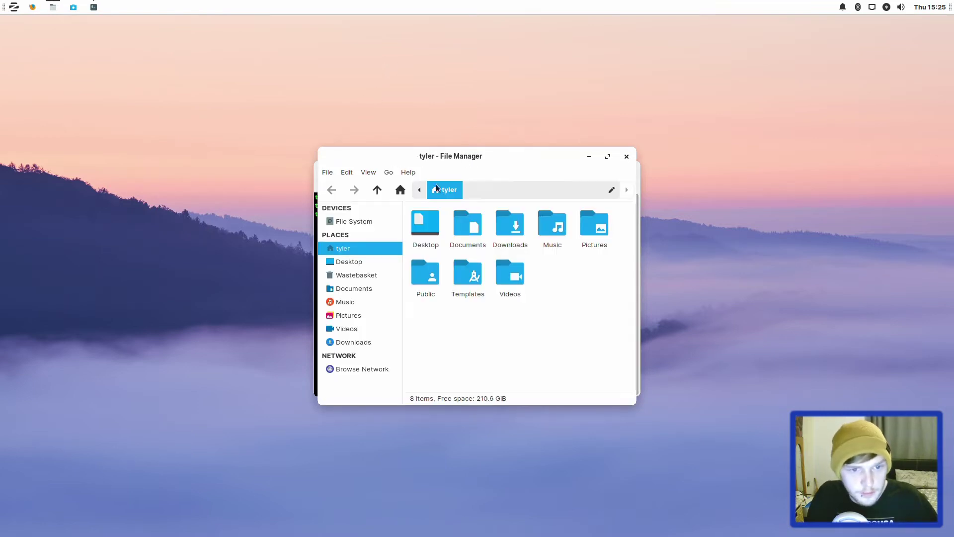
Show About Thunar (version 1.8.9) and move the File Manager window to the right.
{"action": "left_click", "coordinate": [407, 173]}
{"action": "left_click", "coordinate": [418, 204]}
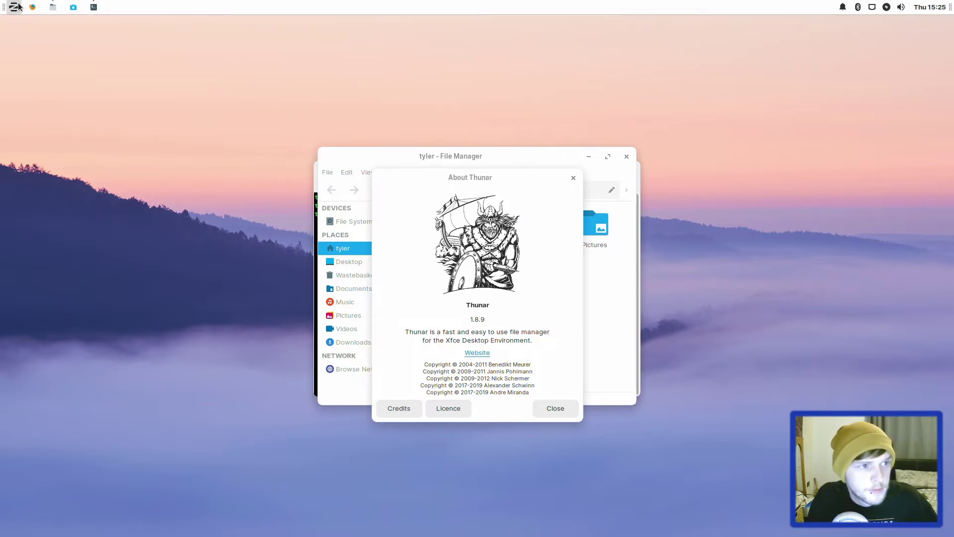
{"action": "left_click", "coordinate": [17, 6]}
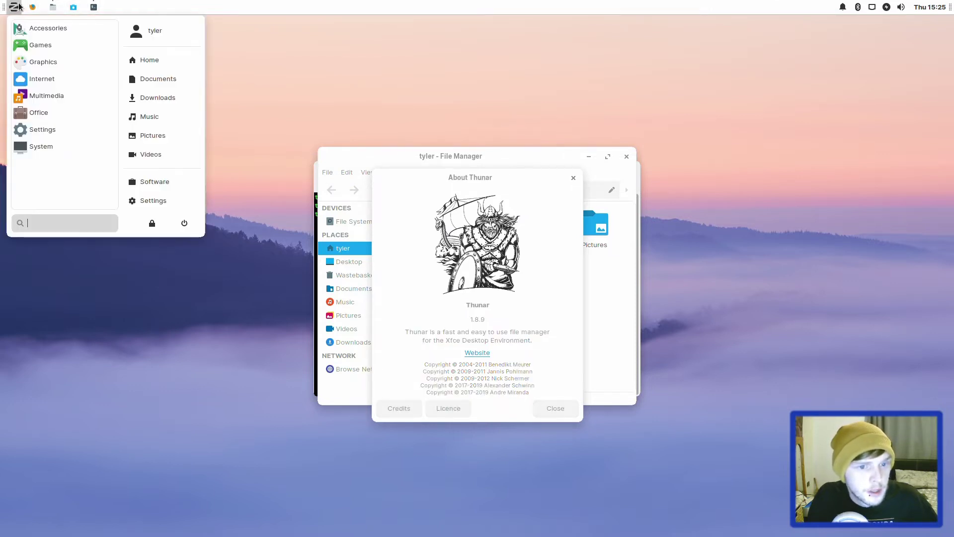
{"action": "left_click", "coordinate": [359, 151]}
{"action": "left_click_drag", "start_coordinate": [395, 159], "coordinate": [558, 200]}
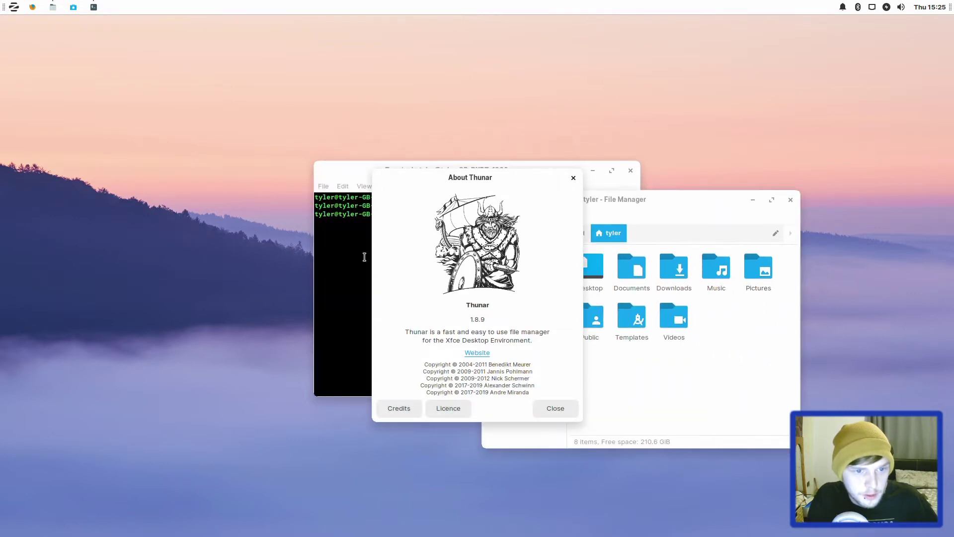
Install neofetch with 'sudo apt install neofetch', authorising with the account password.
{"action": "left_click", "coordinate": [349, 282]}
{"action": "type", "text": "sudo "}
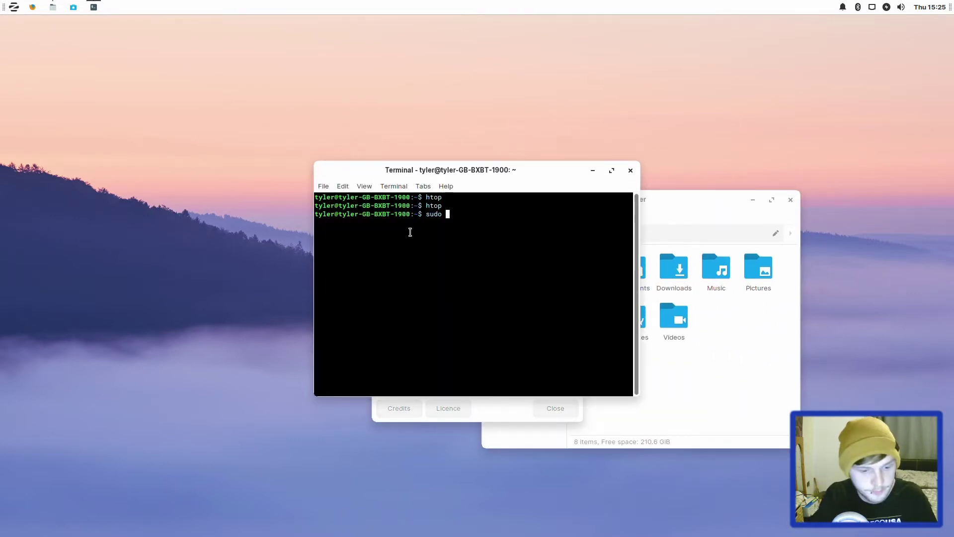
{"action": "type", "text": "apt install neofetch"}
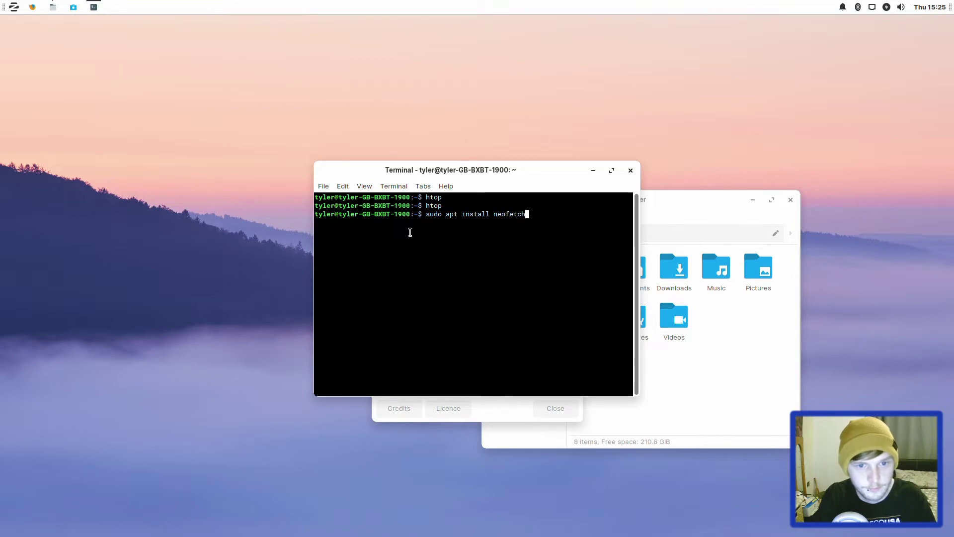
{"action": "key", "text": "Return"}
{"action": "type", "text": "********"}
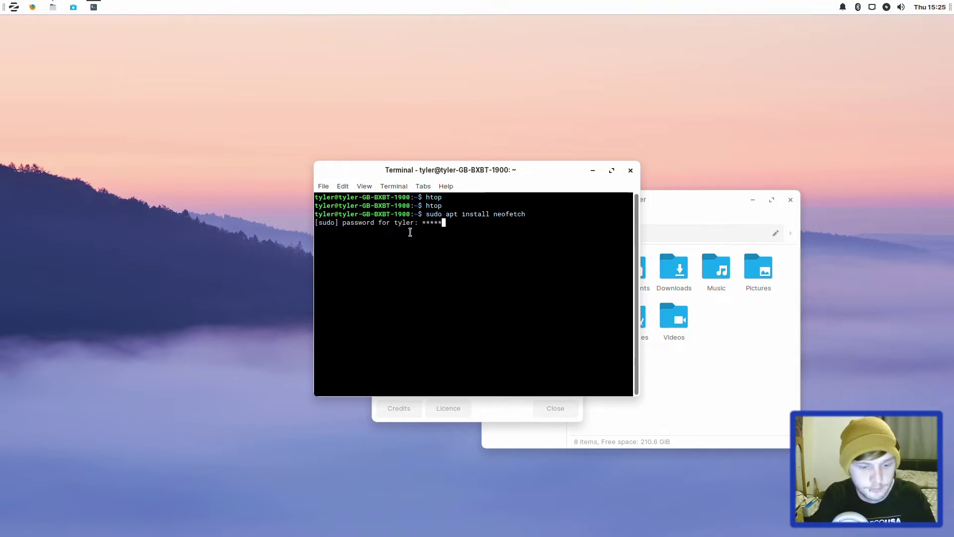
{"action": "key", "text": "Return"}
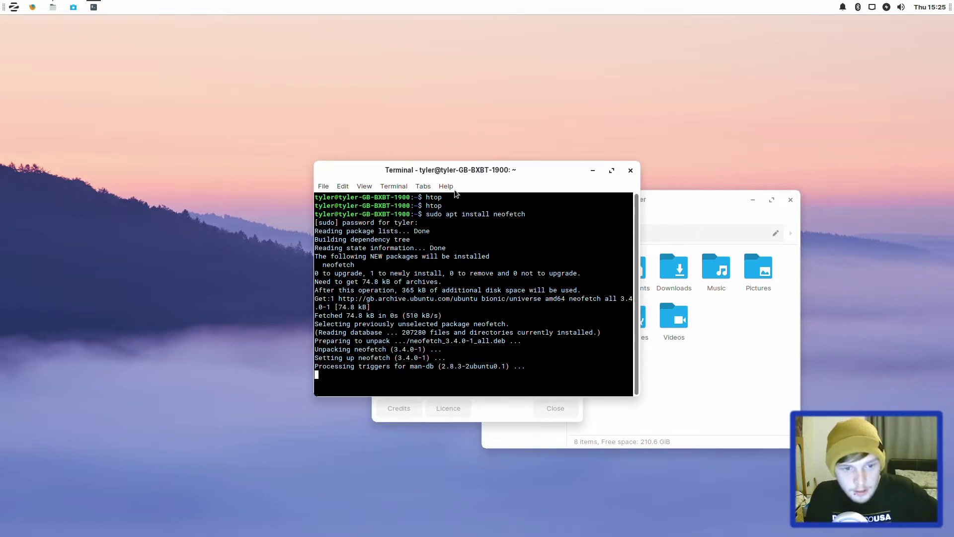
Run neofetch to show the Zorin OS 15 system summary and select the 1892 package count.
{"action": "left_click_drag", "start_coordinate": [459, 171], "coordinate": [309, 143]}
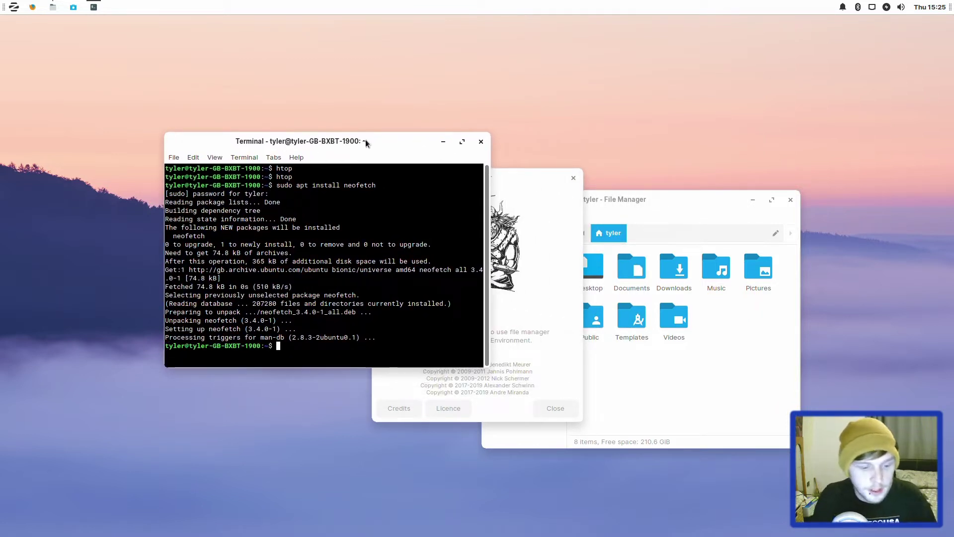
{"action": "type", "text": "neofetch"}
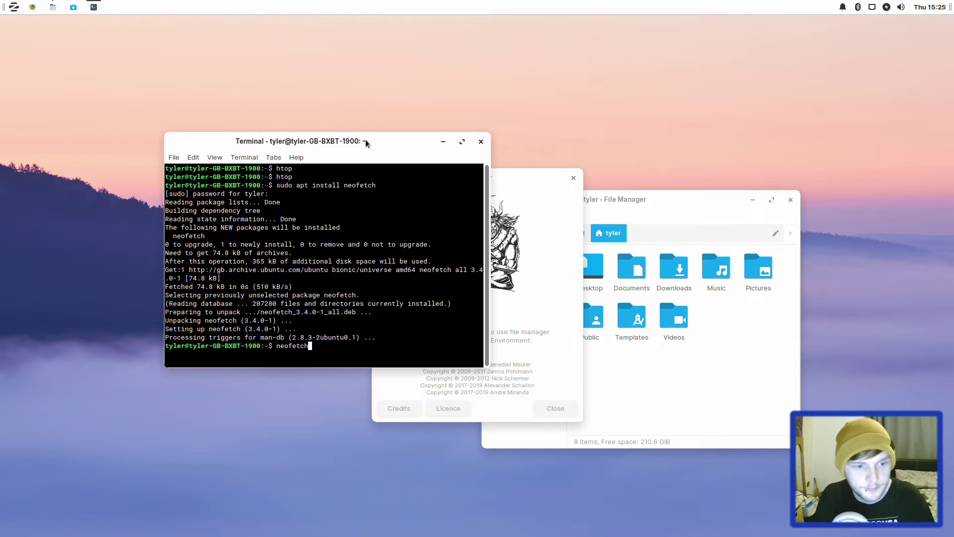
{"action": "key", "text": "Return"}
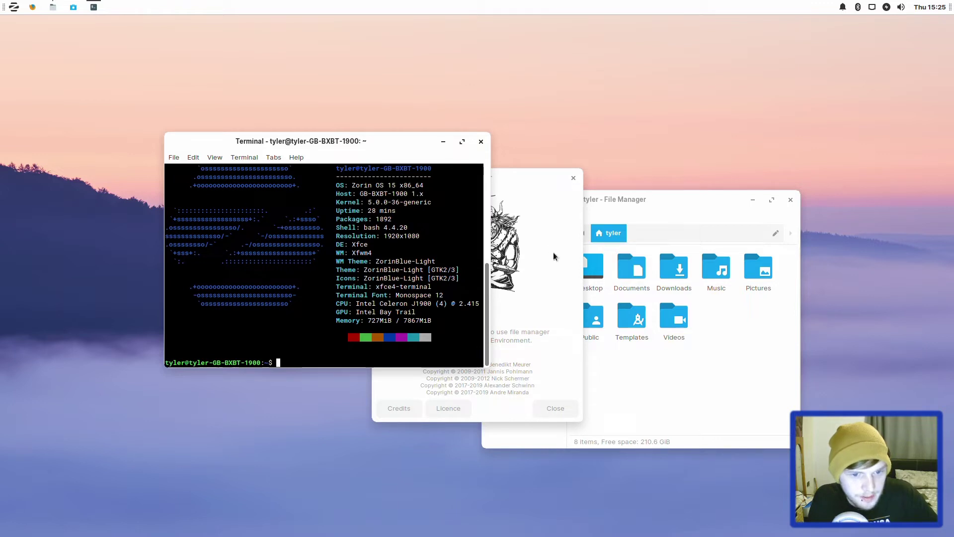
{"action": "scroll", "coordinate": [327, 213], "scroll_direction": "up", "scroll_amount": 3}
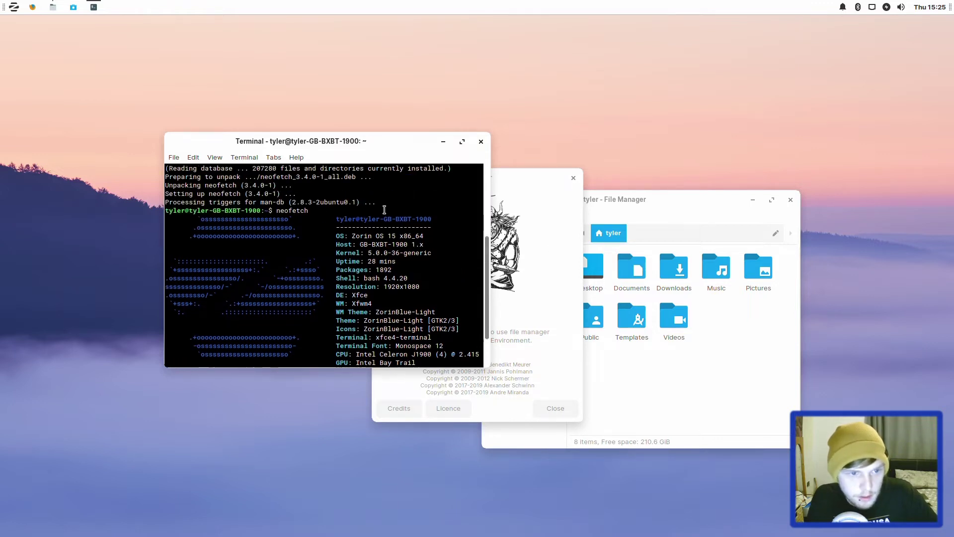
{"action": "scroll", "coordinate": [328, 213], "scroll_direction": "down", "scroll_amount": 1}
{"action": "scroll", "coordinate": [327, 212], "scroll_direction": "down", "scroll_amount": 1}
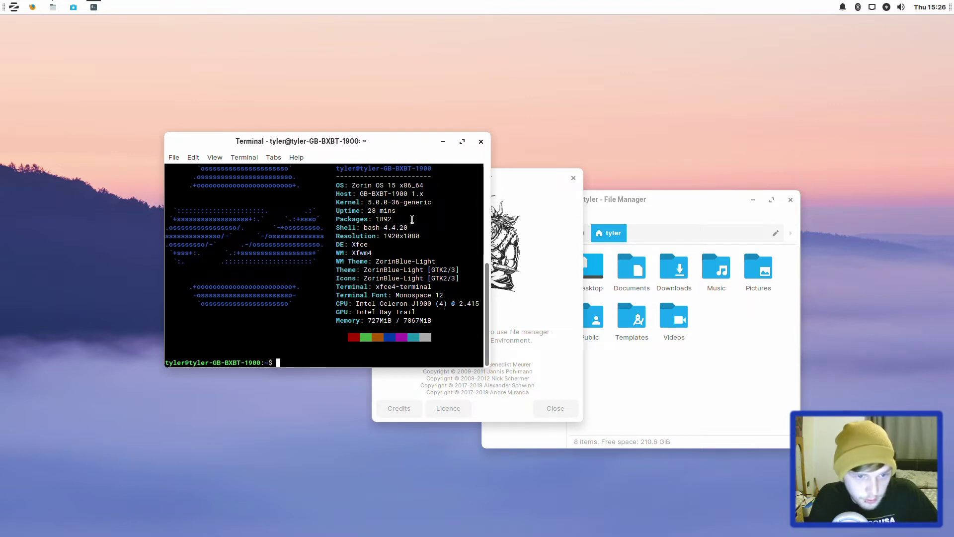
{"action": "left_click_drag", "start_coordinate": [401, 220], "coordinate": [375, 220]}
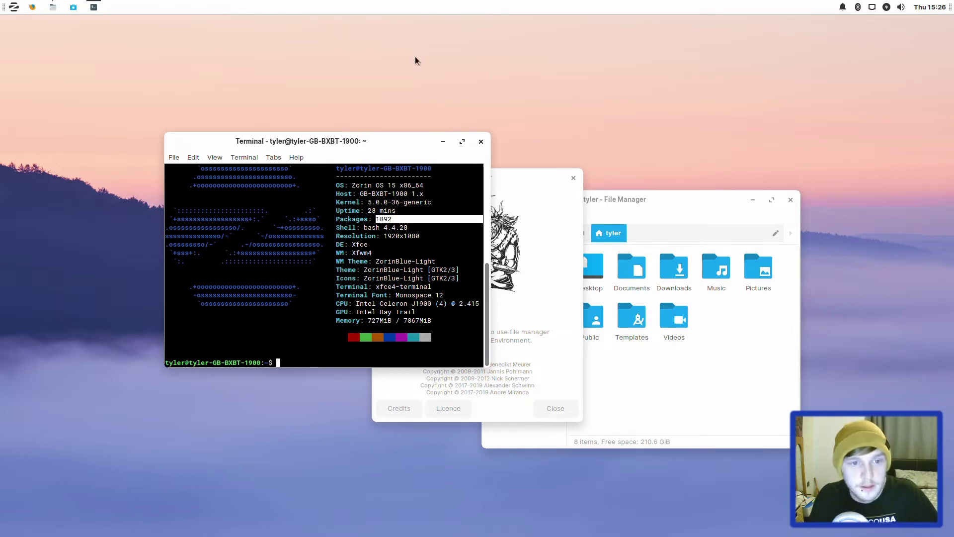
{"action": "left_click", "coordinate": [14, 7]}
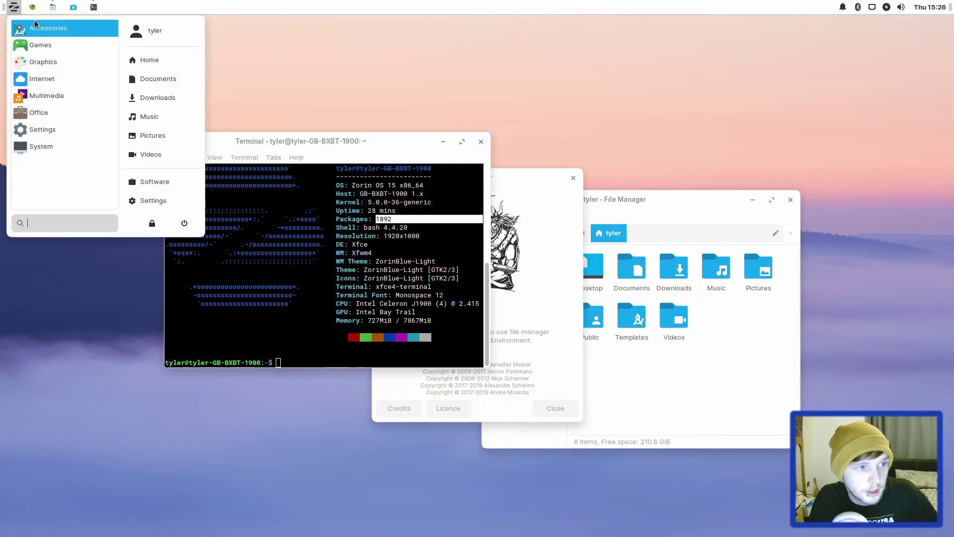
{"action": "left_click", "coordinate": [50, 47]}
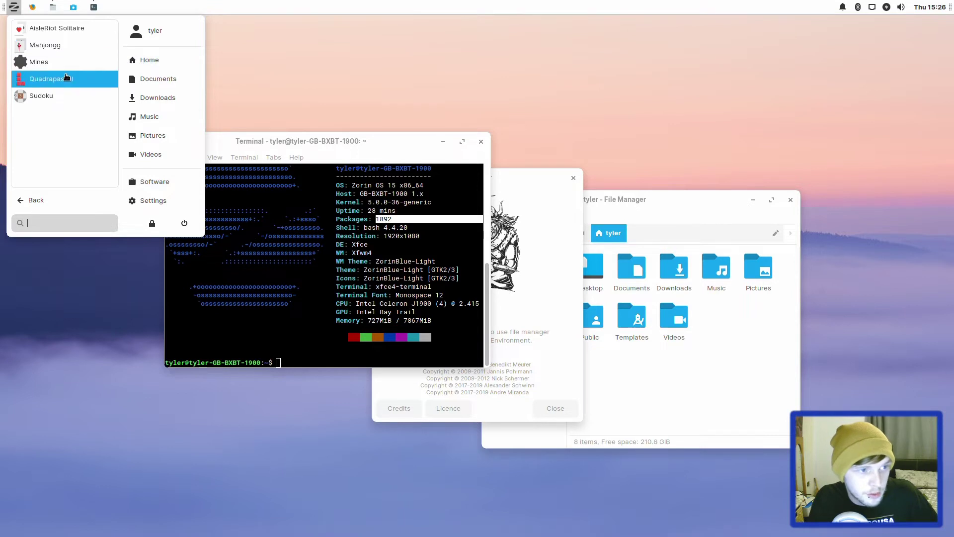
{"action": "left_click", "coordinate": [46, 201]}
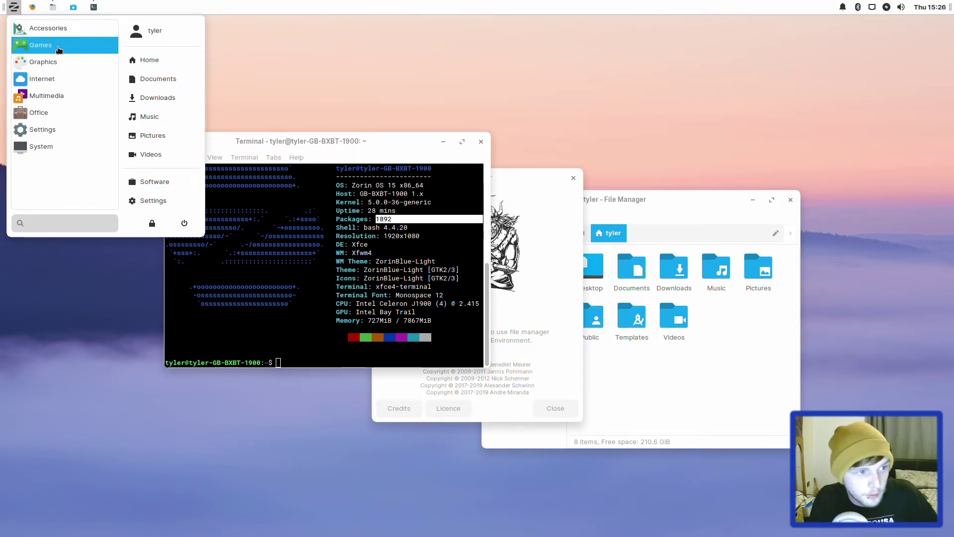
{"action": "left_click", "coordinate": [59, 62]}
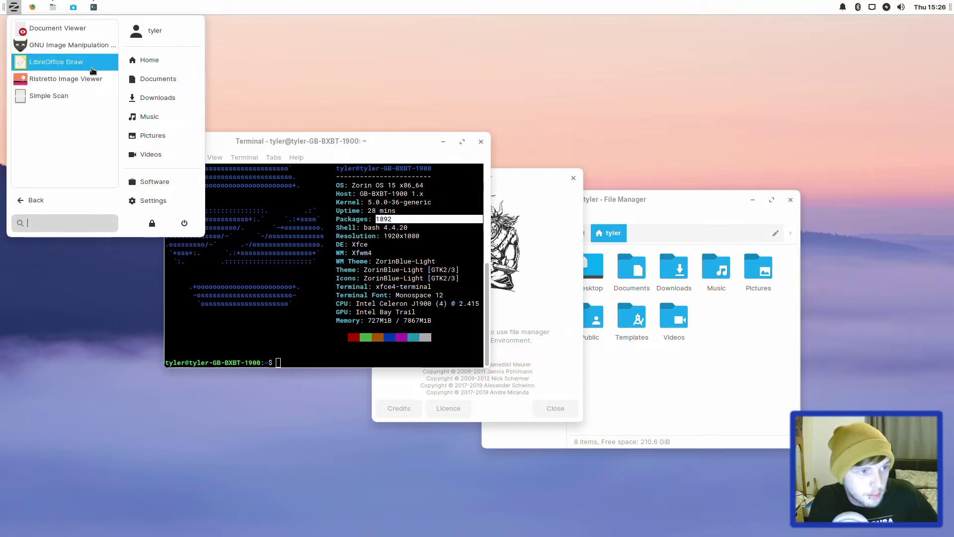
{"action": "left_click", "coordinate": [37, 201]}
{"action": "left_click", "coordinate": [53, 79]}
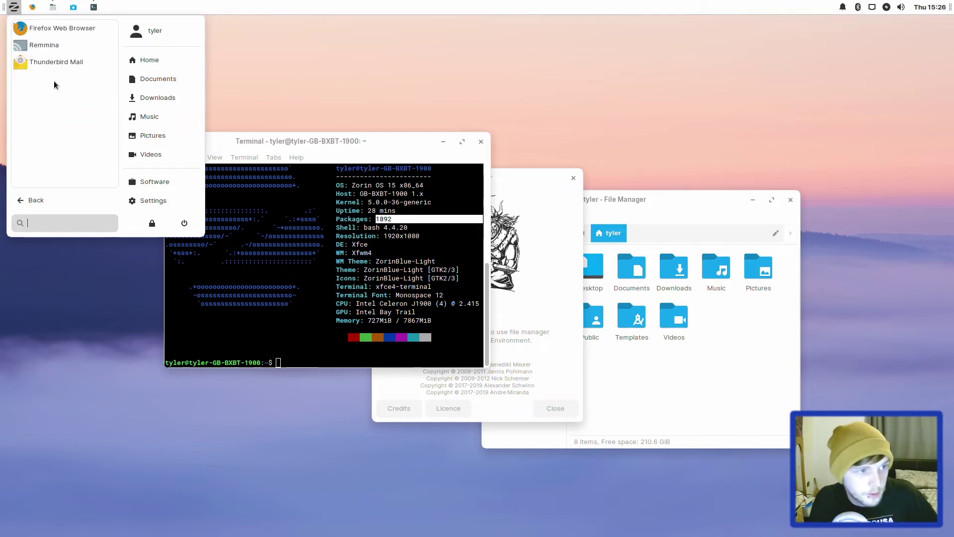
{"action": "left_click", "coordinate": [43, 201]}
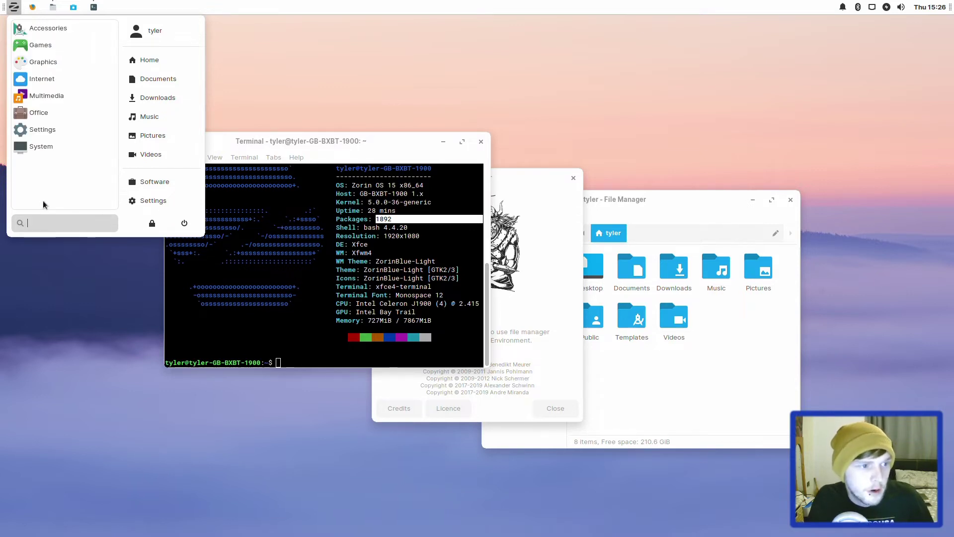
{"action": "left_click", "coordinate": [44, 113]}
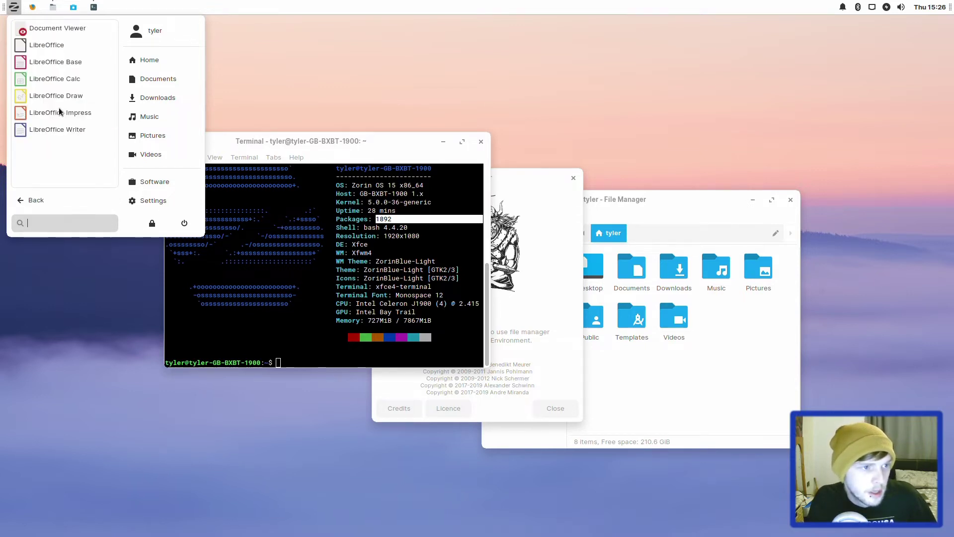
{"action": "left_click", "coordinate": [50, 207]}
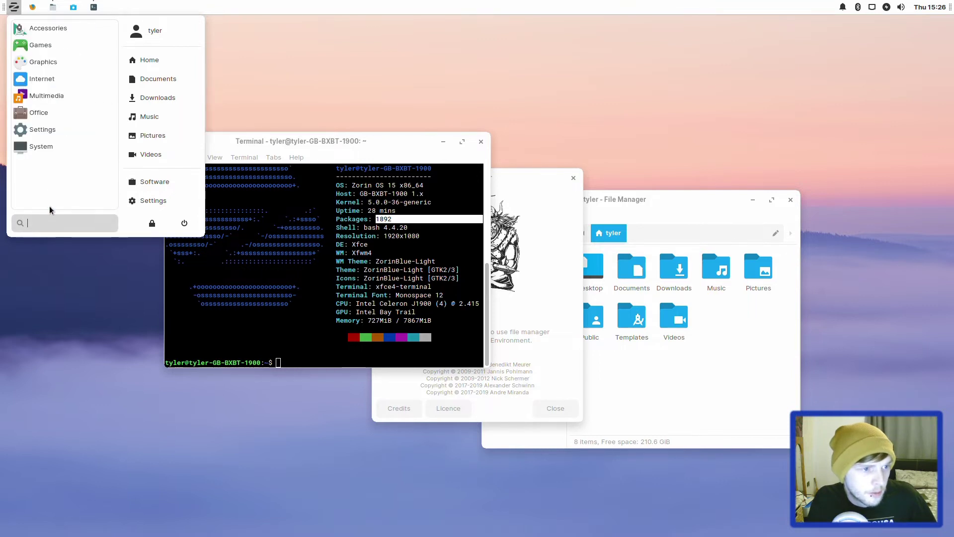
{"action": "left_click", "coordinate": [59, 130]}
{"action": "scroll", "coordinate": [55, 149], "scroll_direction": "down", "scroll_amount": 5}
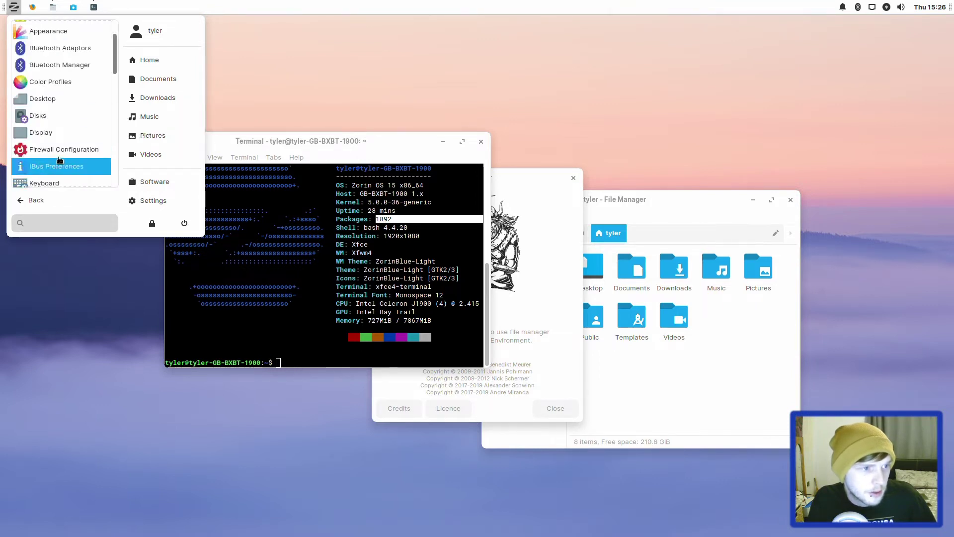
{"action": "scroll", "coordinate": [54, 170], "scroll_direction": "up", "scroll_amount": 3}
{"action": "left_click", "coordinate": [38, 200]}
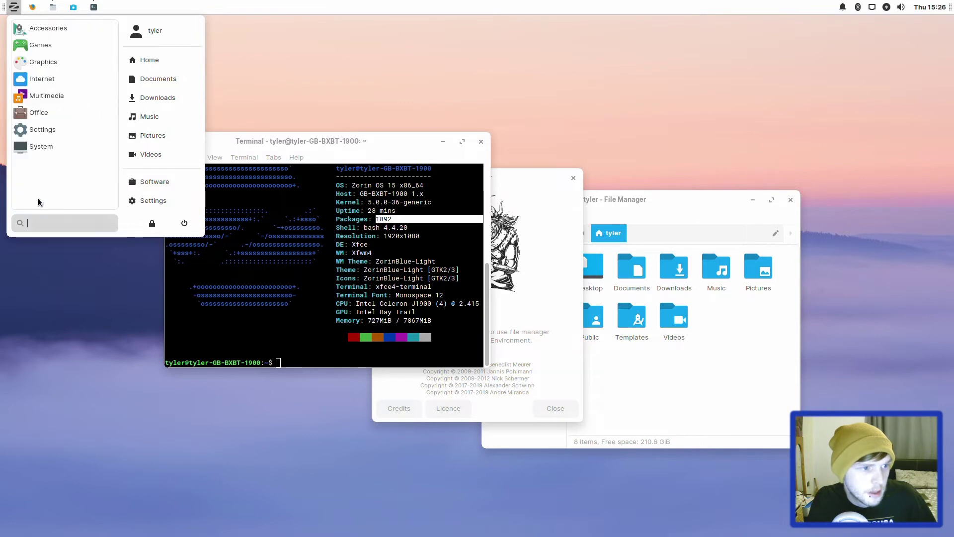
{"action": "left_click", "coordinate": [696, 53]}
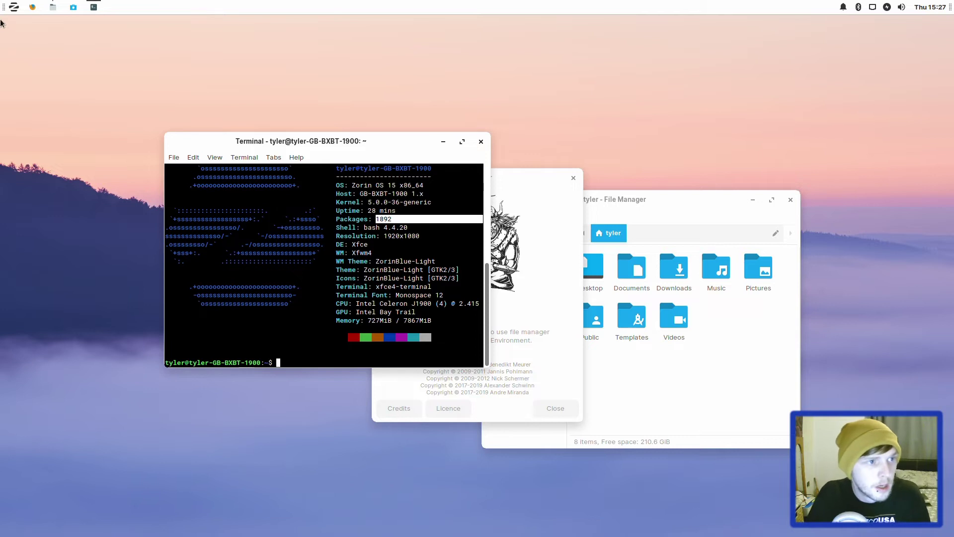
Open Zorin Appearance by searching 'zor', try the second layout, then return to the first.
{"action": "right_click", "coordinate": [306, 8]}
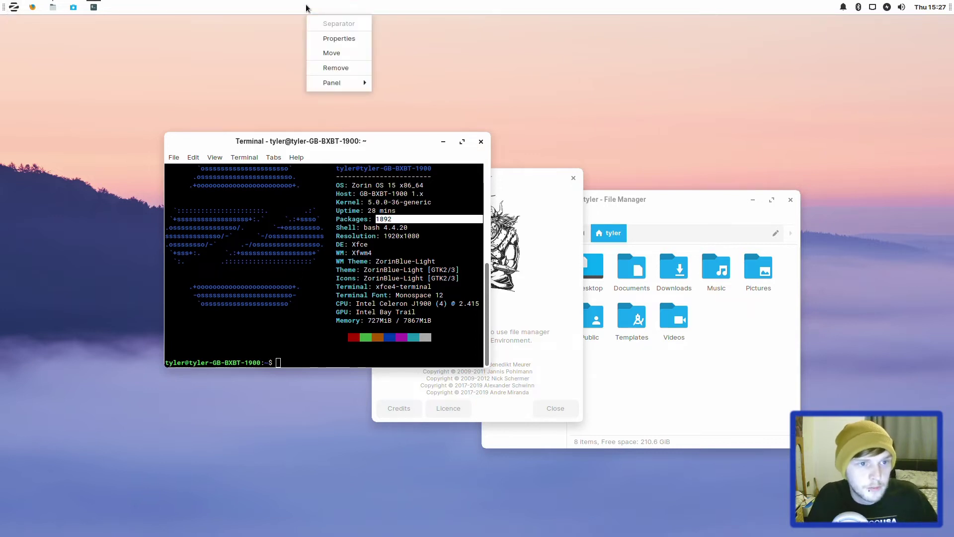
{"action": "left_click", "coordinate": [196, 51]}
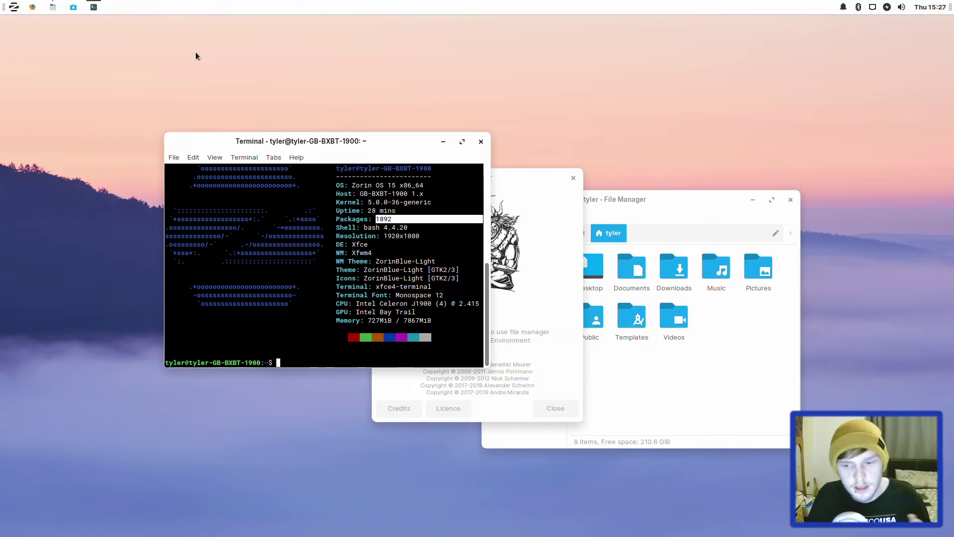
{"action": "left_click", "coordinate": [14, 7]}
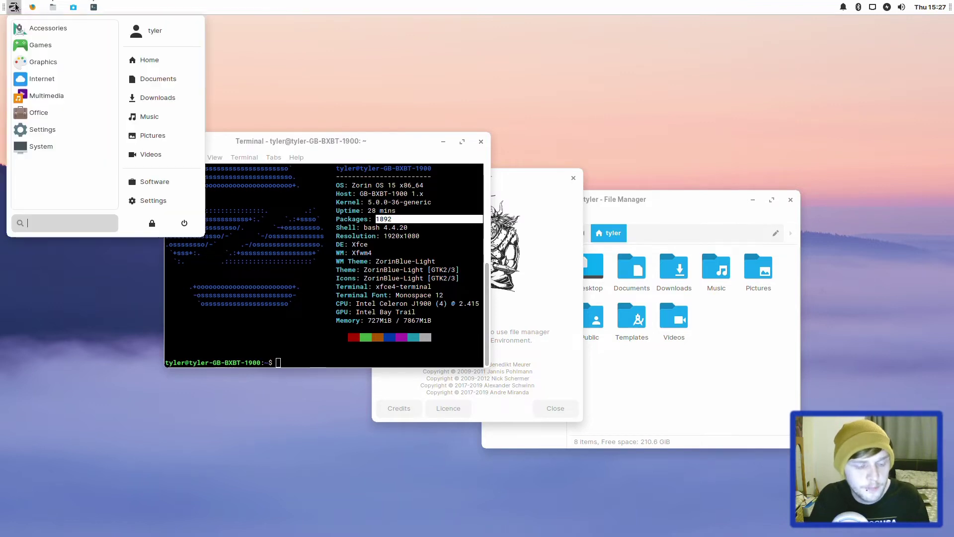
{"action": "type", "text": "zorin"}
{"action": "left_click", "coordinate": [14, 7]}
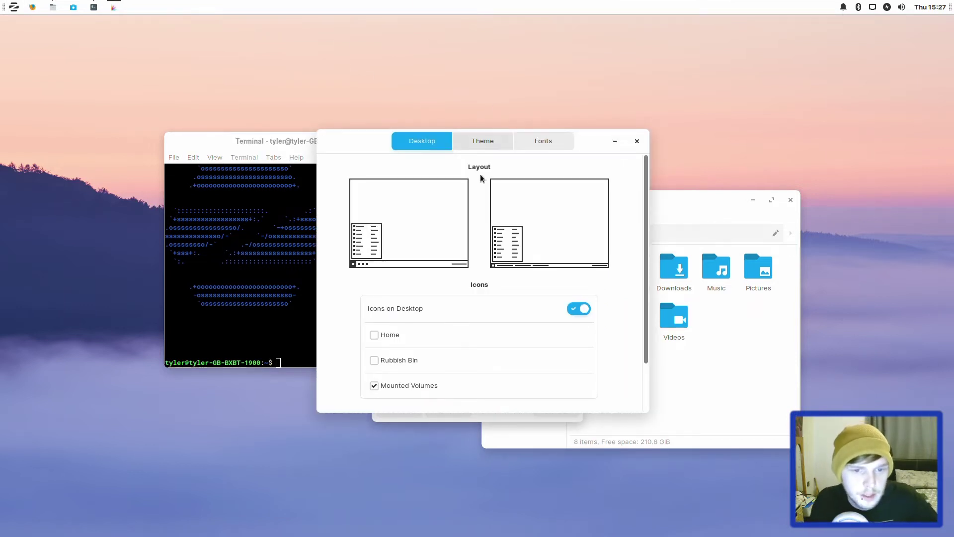
{"action": "left_click", "coordinate": [515, 237]}
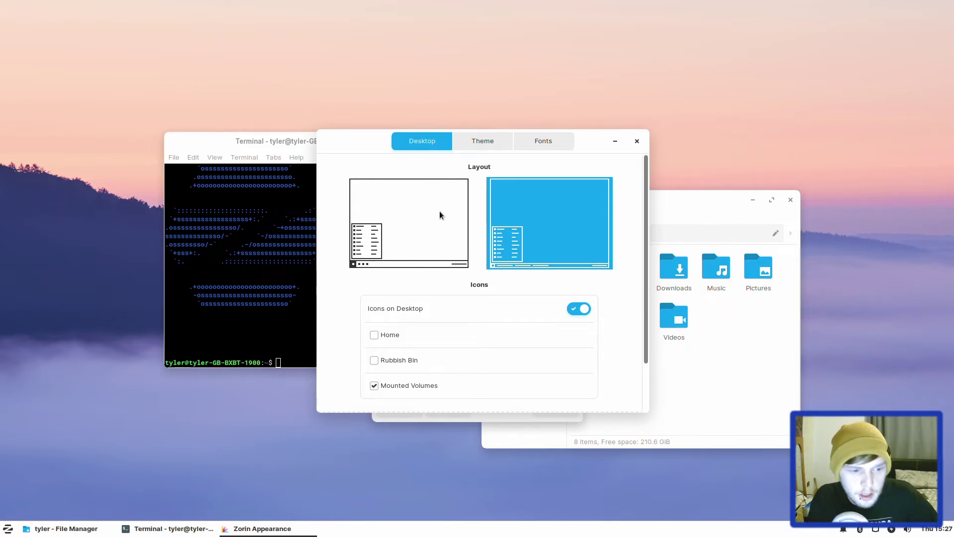
{"action": "left_click", "coordinate": [435, 227]}
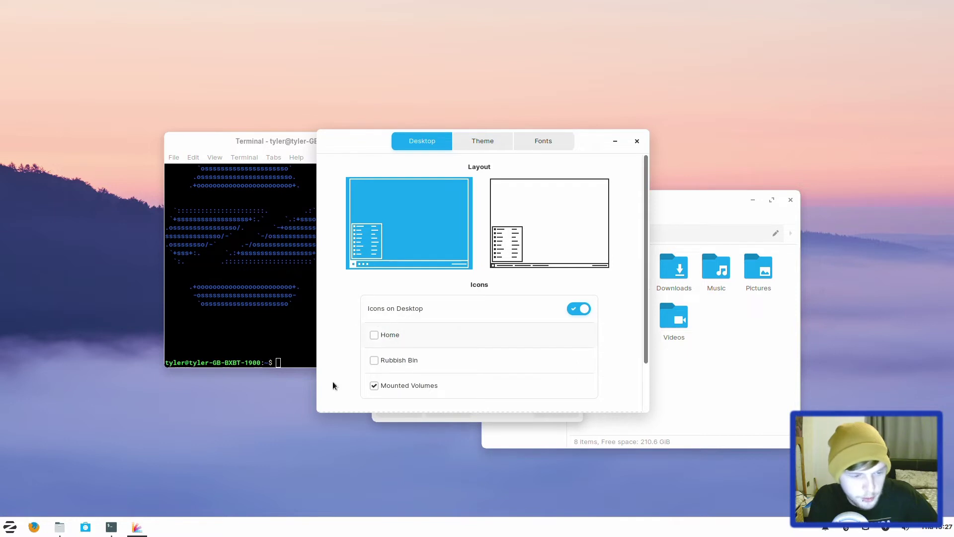
Inspect the taskbar's Panel Preferences items and appearance settings, then close it.
{"action": "right_click", "coordinate": [168, 534]}
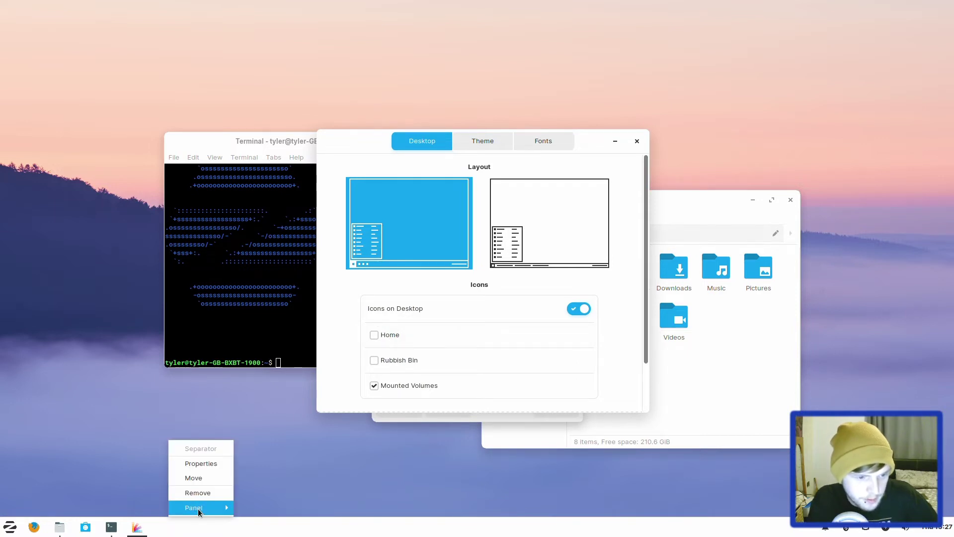
{"action": "mouse_move", "coordinate": [198, 508]}
{"action": "left_click", "coordinate": [274, 465]}
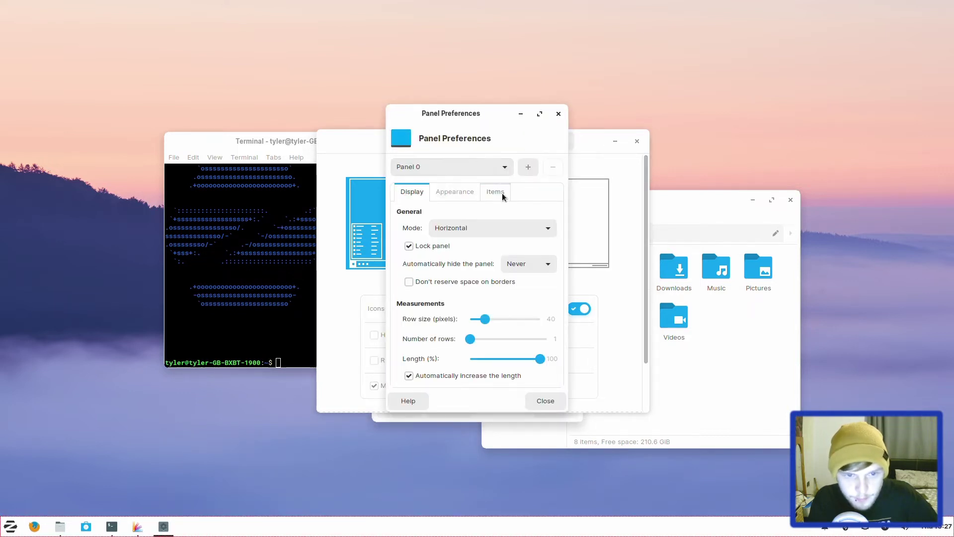
{"action": "left_click", "coordinate": [502, 194]}
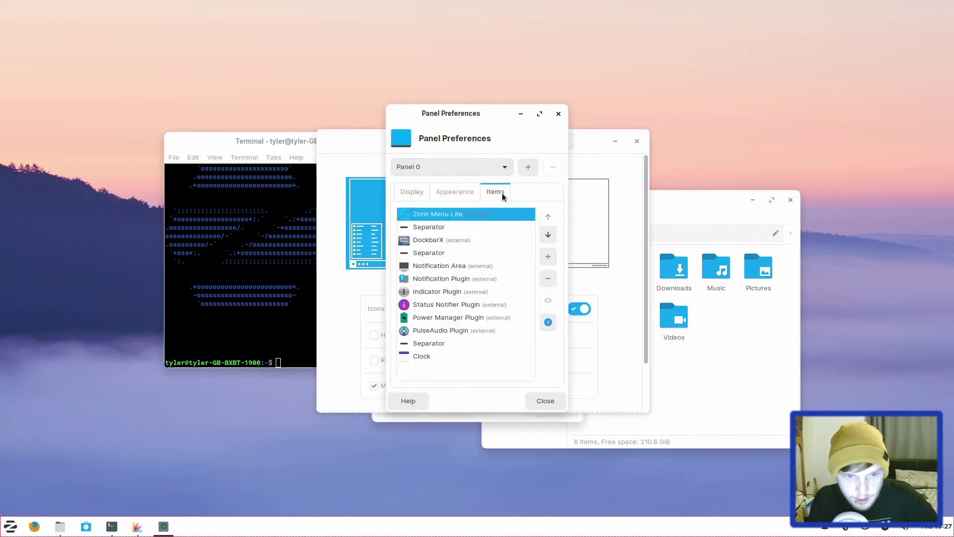
{"action": "left_click", "coordinate": [449, 188]}
{"action": "left_click", "coordinate": [412, 192]}
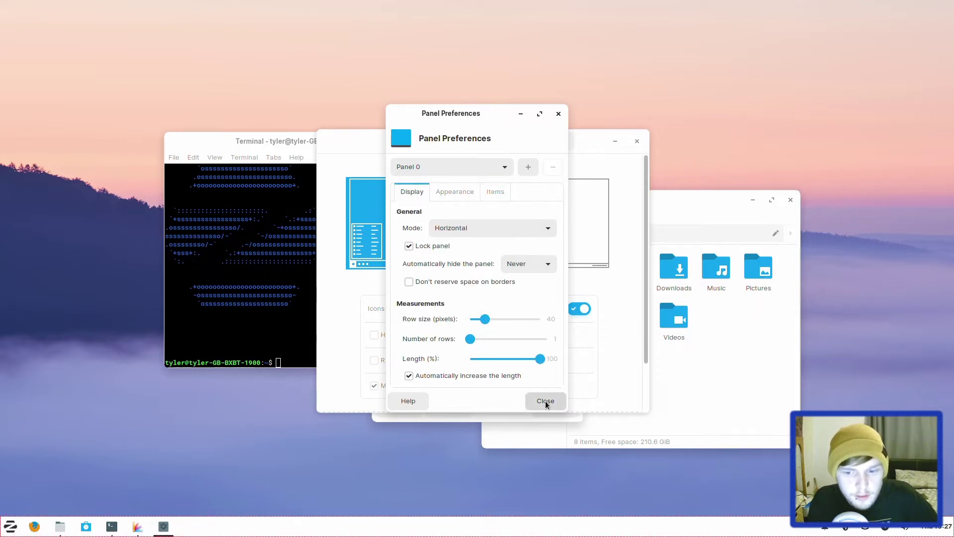
{"action": "left_click", "coordinate": [545, 401]}
Apply the second desktop layout and view Panel 0's Window Buttons item in Panel Preferences.
{"action": "left_click", "coordinate": [554, 222]}
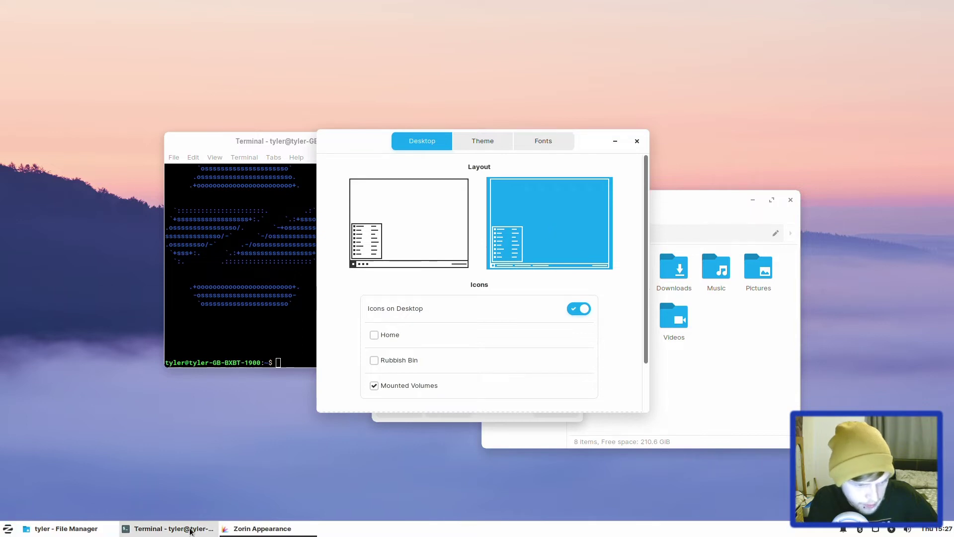
{"action": "right_click", "coordinate": [343, 531]}
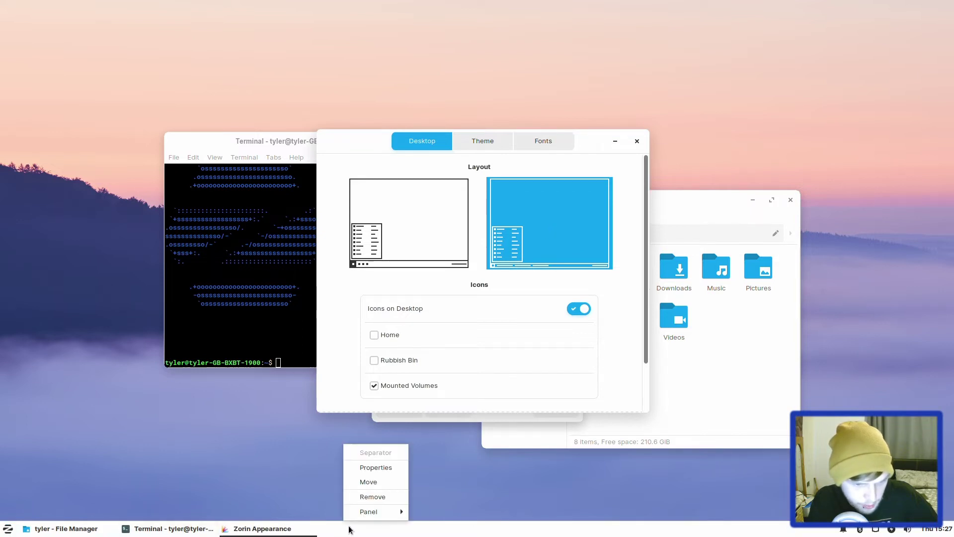
{"action": "mouse_move", "coordinate": [368, 512]}
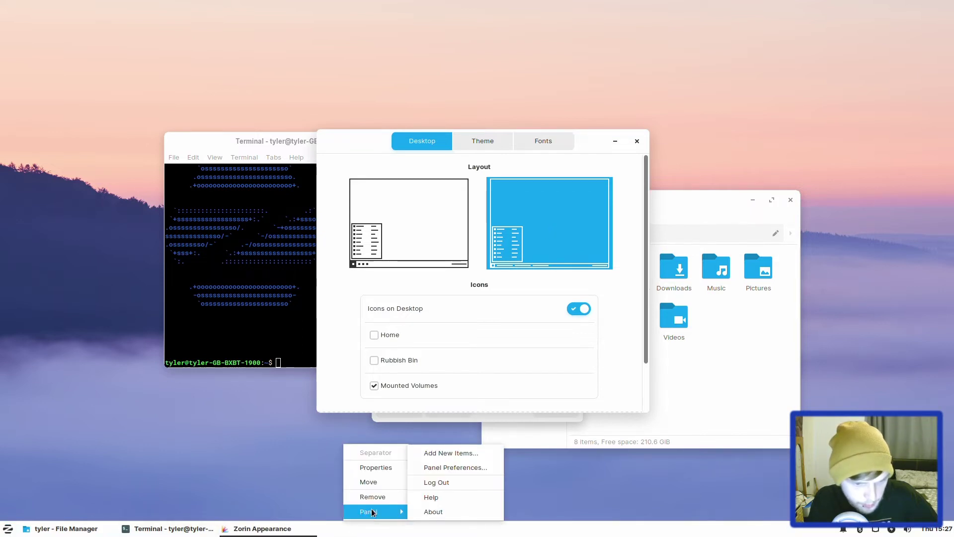
{"action": "left_click", "coordinate": [464, 470]}
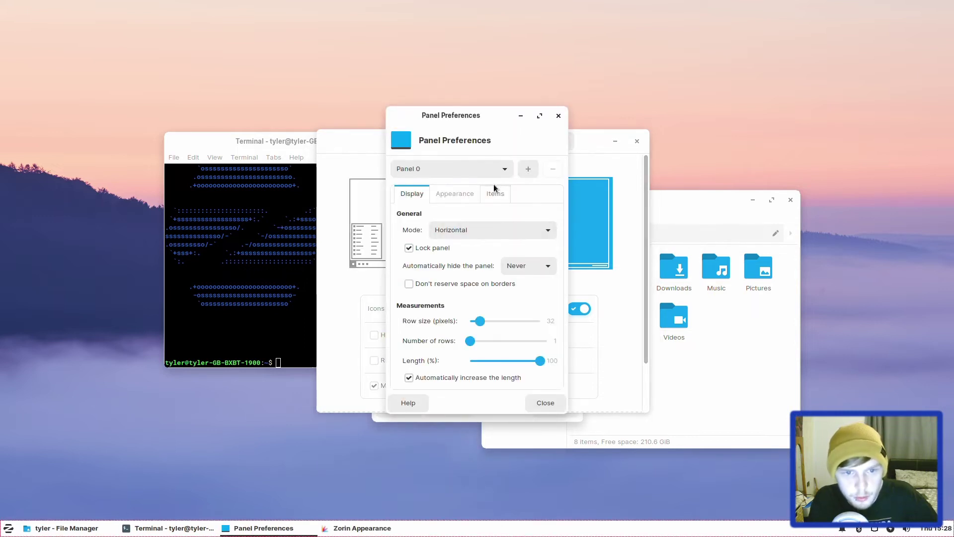
{"action": "left_click", "coordinate": [495, 194]}
{"action": "left_click", "coordinate": [452, 241]}
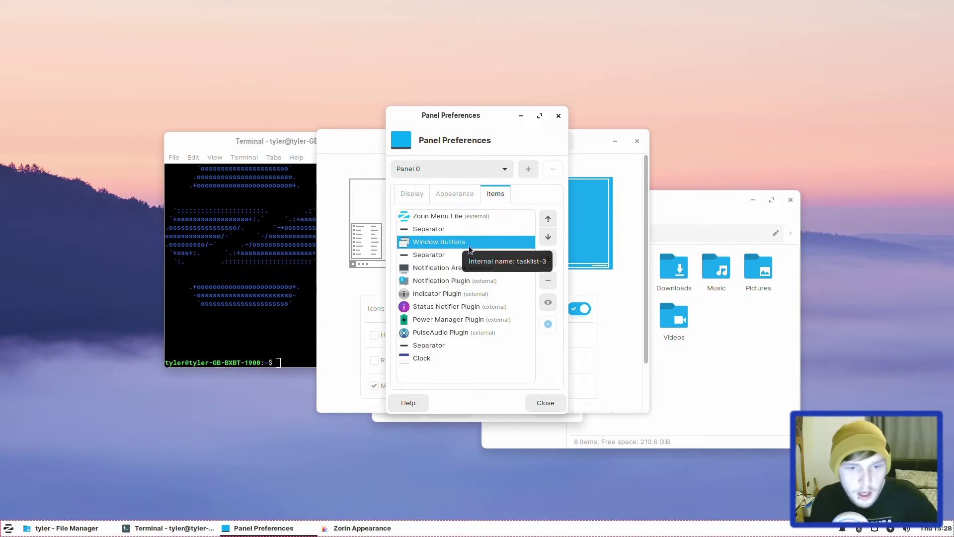
Revert to the first layout, unlock the panel, move it to the top edge and thin it to 28 pixels.
{"action": "left_click", "coordinate": [546, 402]}
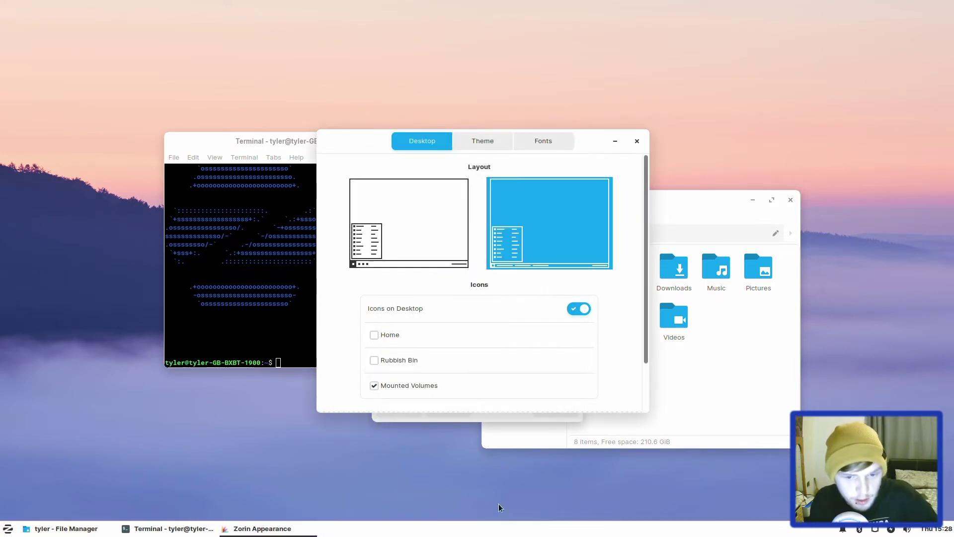
{"action": "left_click", "coordinate": [416, 229]}
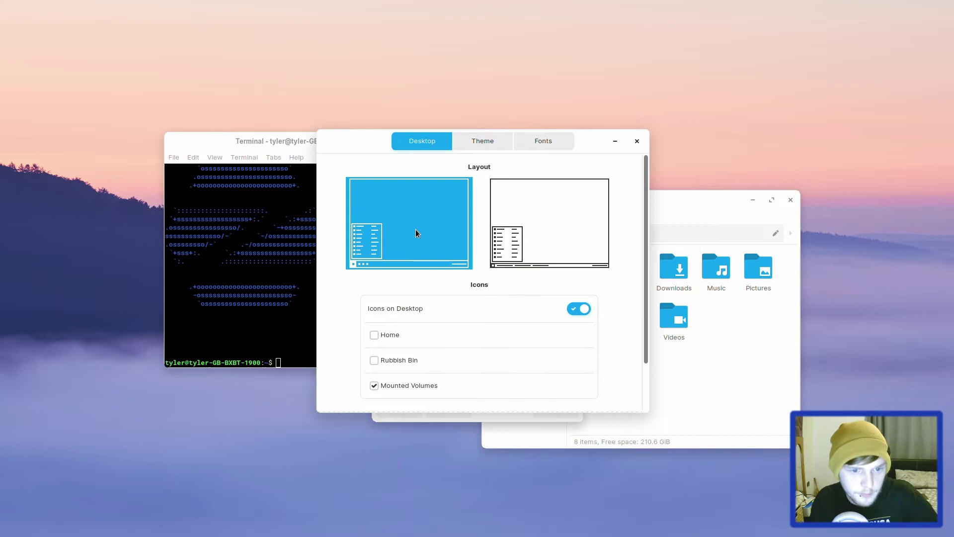
{"action": "right_click", "coordinate": [461, 534]}
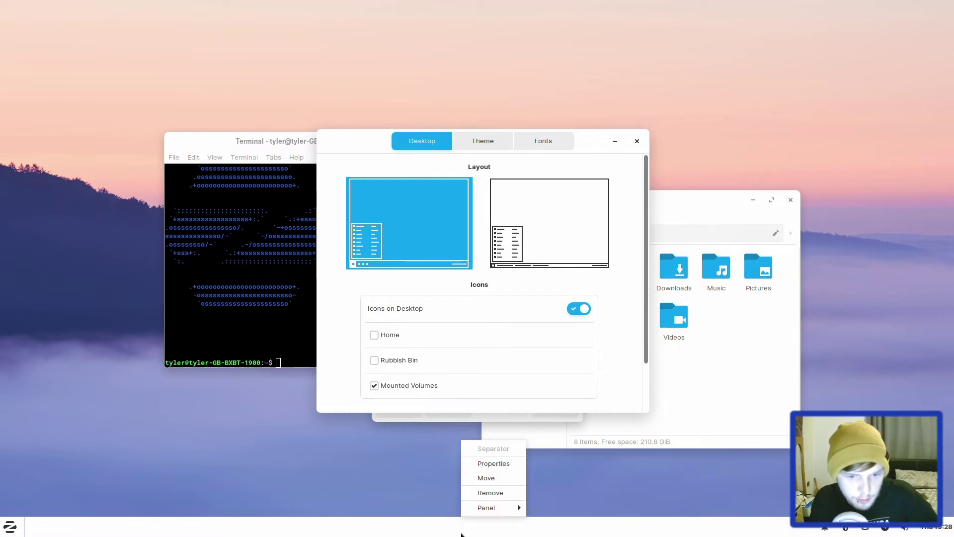
{"action": "mouse_move", "coordinate": [478, 510]}
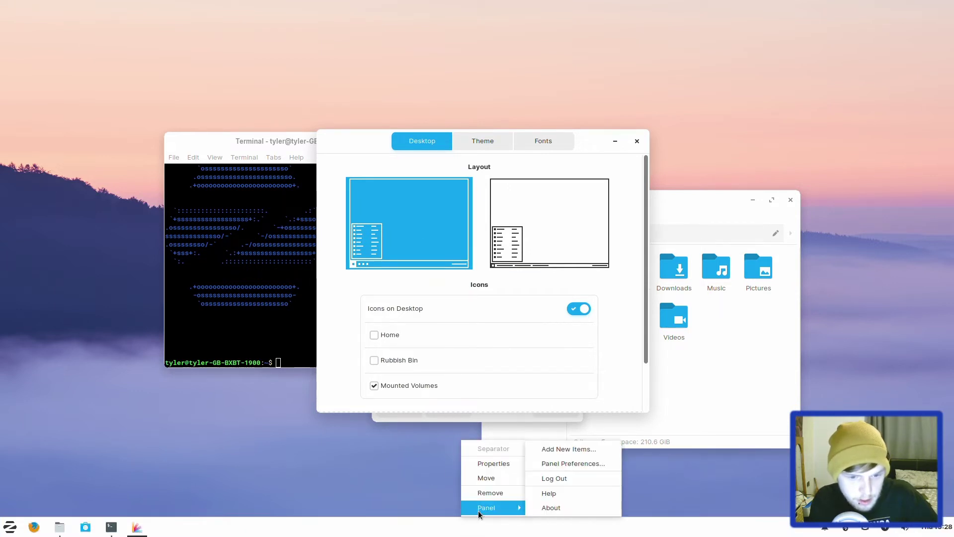
{"action": "left_click", "coordinate": [561, 463]}
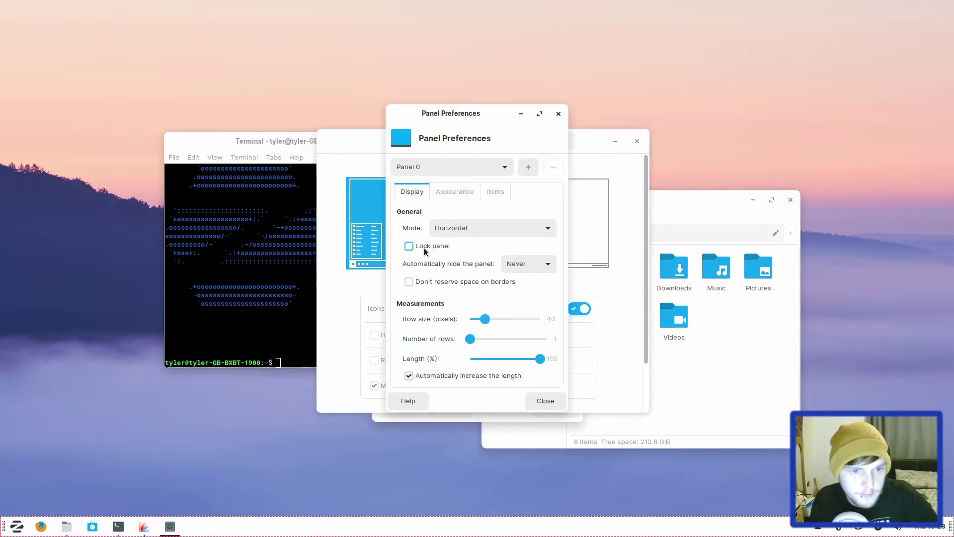
{"action": "left_click", "coordinate": [408, 245]}
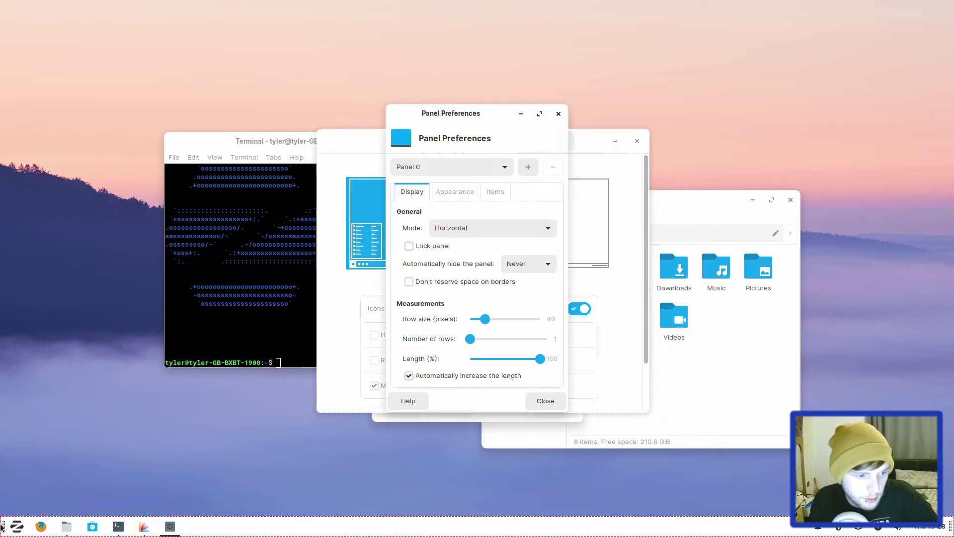
{"action": "left_click_drag", "start_coordinate": [2, 529], "coordinate": [2, 3]}
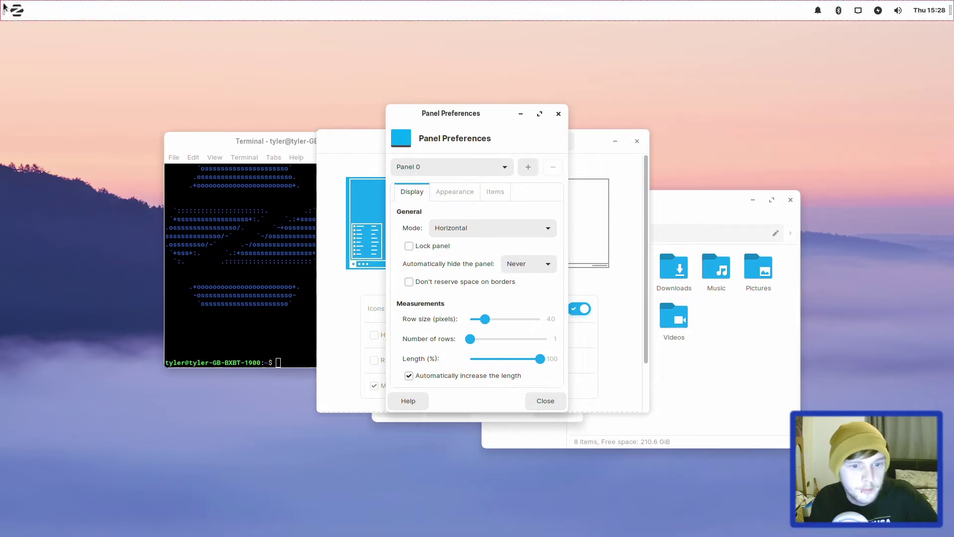
{"action": "left_click_drag", "start_coordinate": [485, 319], "coordinate": [472, 322]}
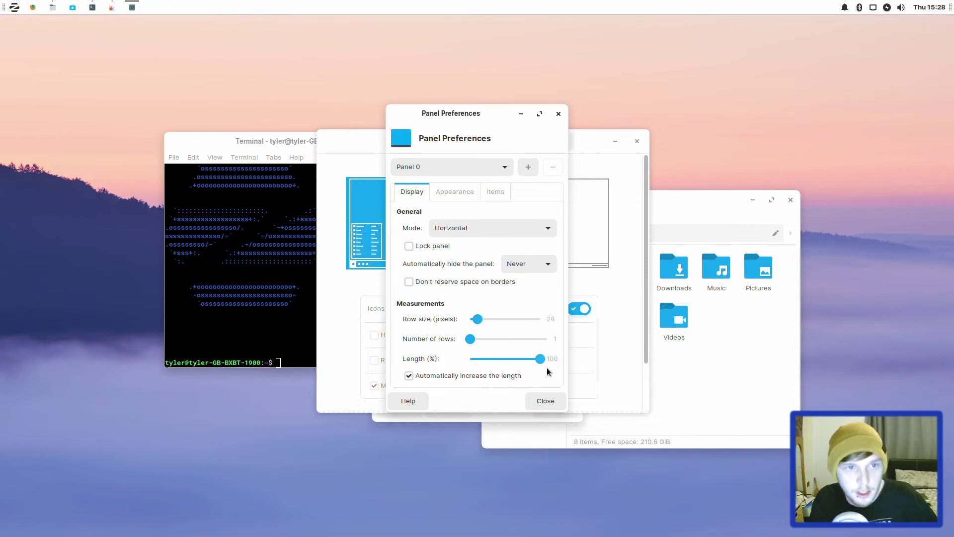
Browse Zorin Appearance's Theme and Fonts options and the application and icon theme lists without changes.
{"action": "left_click", "coordinate": [549, 401]}
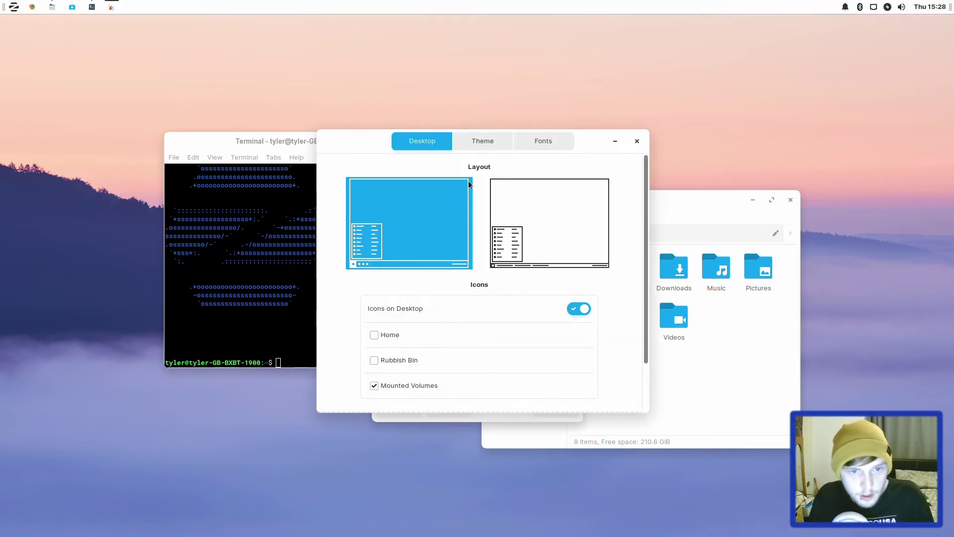
{"action": "left_click", "coordinate": [484, 134]}
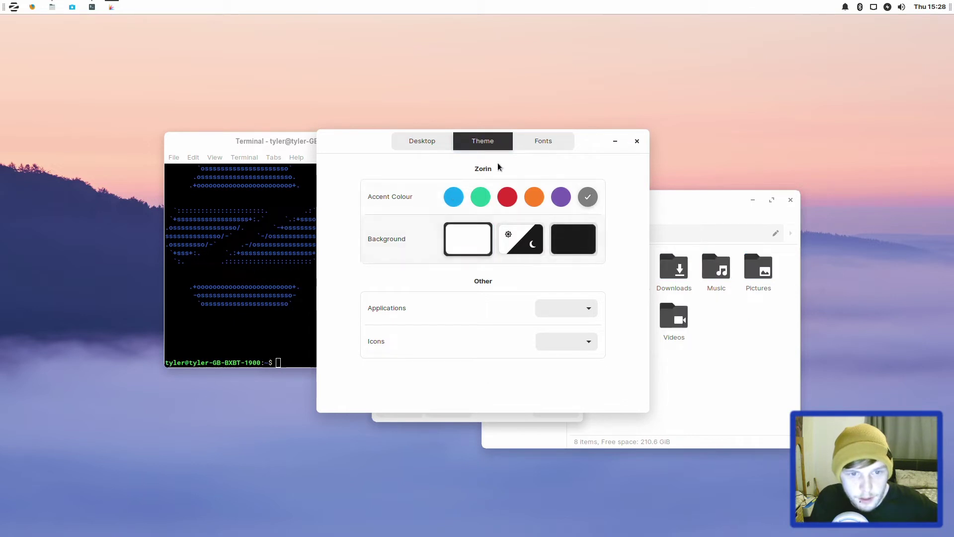
{"action": "left_click", "coordinate": [544, 139]}
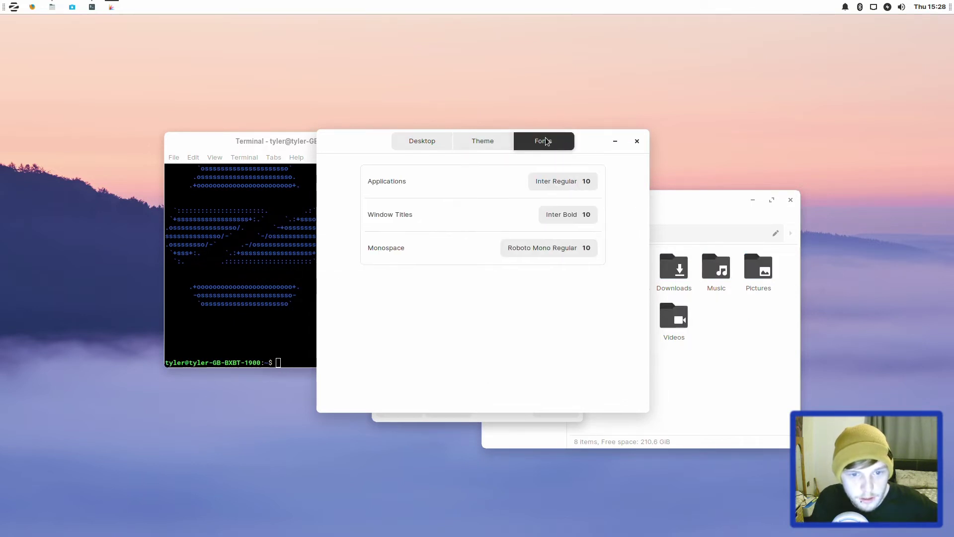
{"action": "left_click", "coordinate": [500, 142]}
{"action": "left_click", "coordinate": [566, 309]}
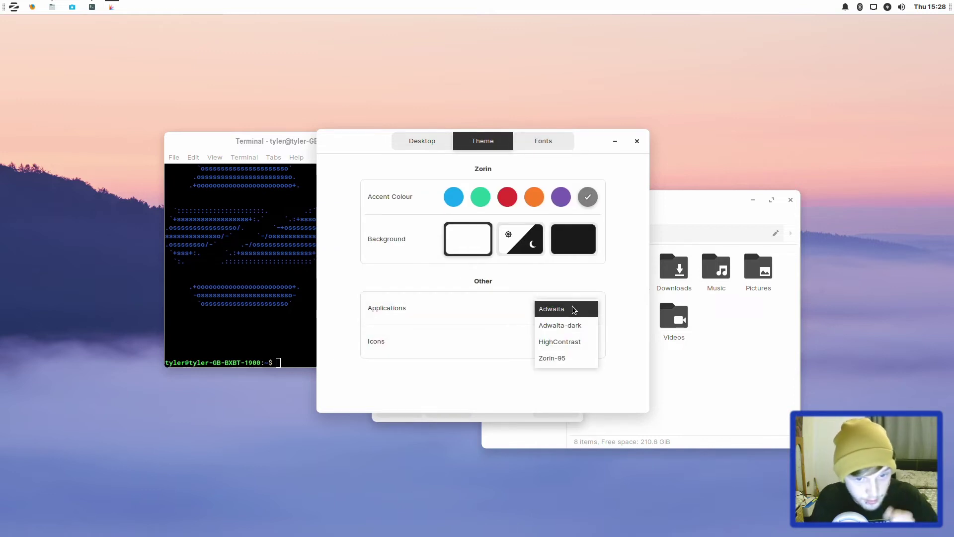
{"action": "left_click", "coordinate": [610, 373]}
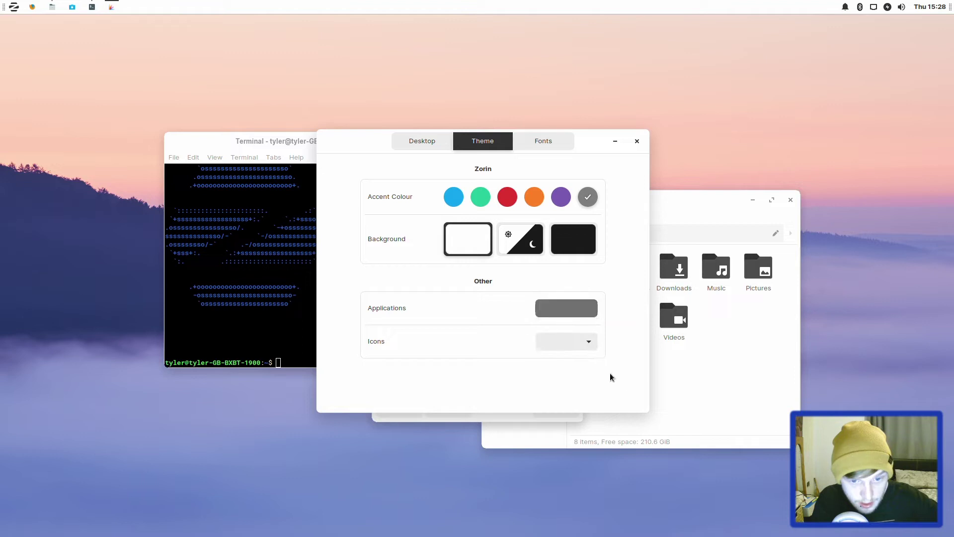
{"action": "left_click", "coordinate": [584, 338]}
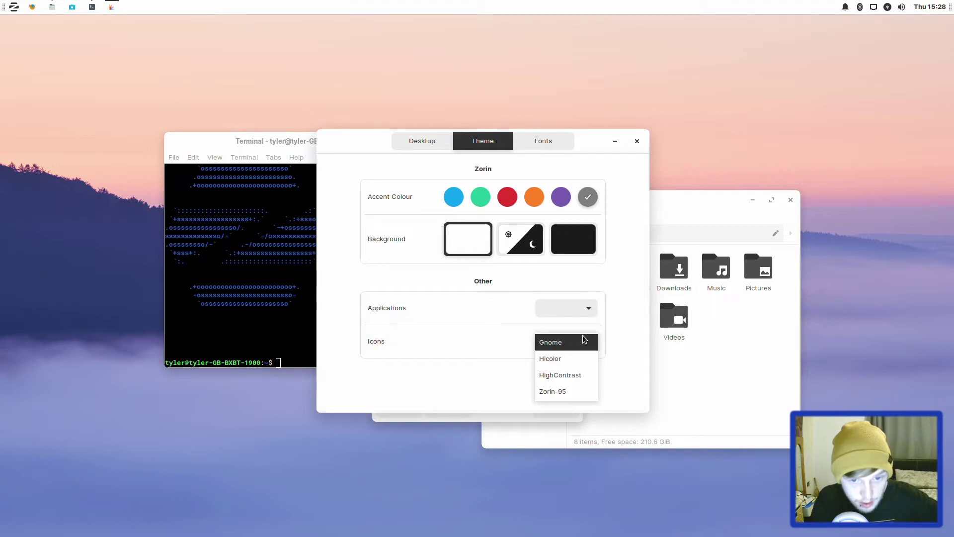
{"action": "left_click", "coordinate": [637, 335]}
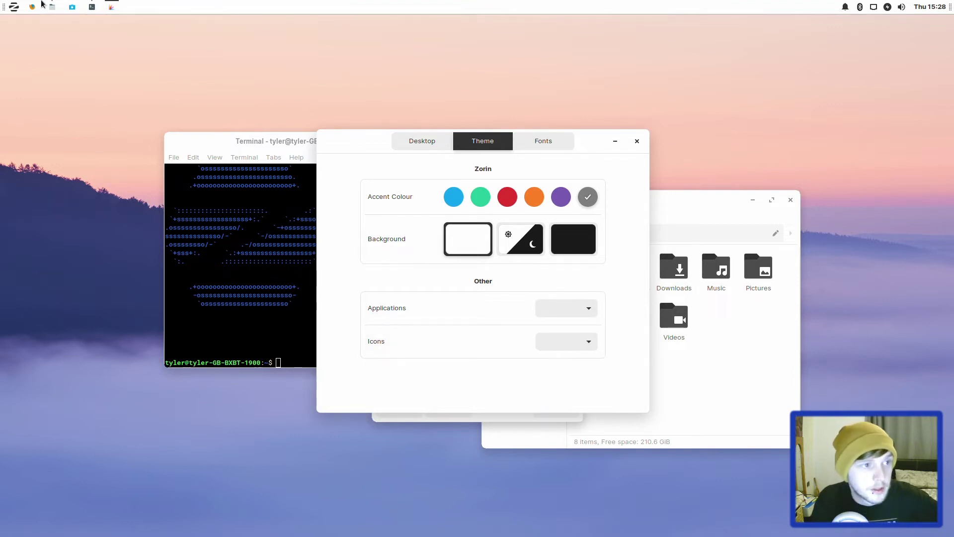
Open the Xfce Settings Manager from a 'settin' menu search and go to Appearance.
{"action": "left_click", "coordinate": [16, 9]}
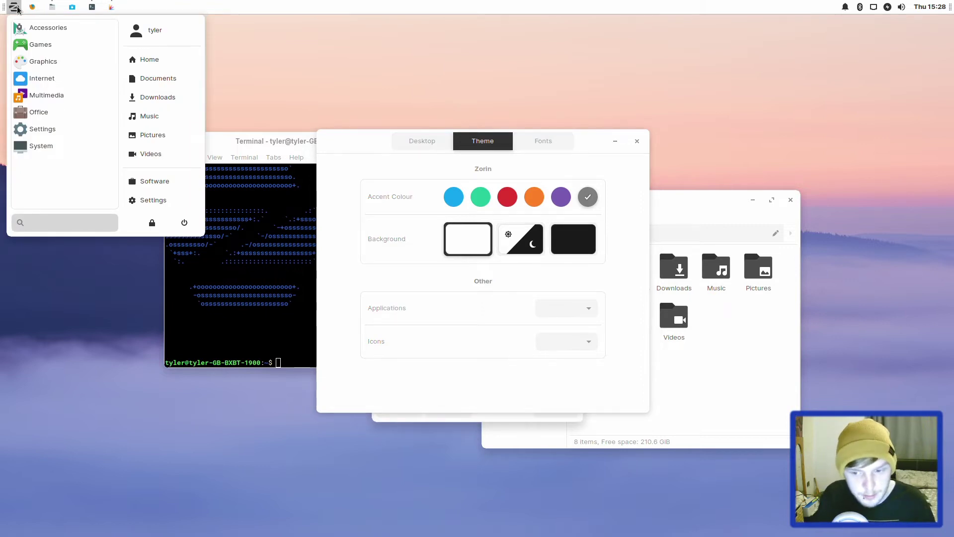
{"action": "type", "text": "settin"}
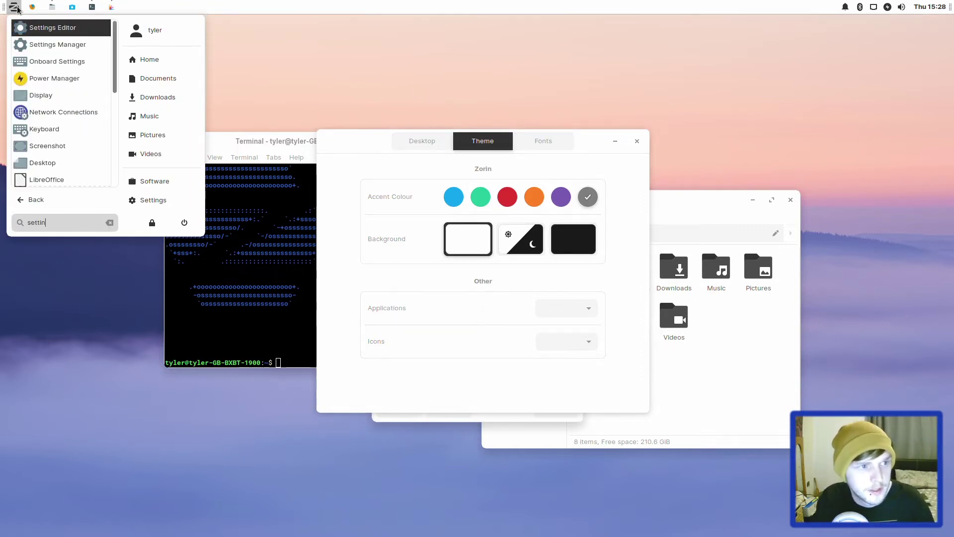
{"action": "key", "text": "Down"}
{"action": "key", "text": "Return"}
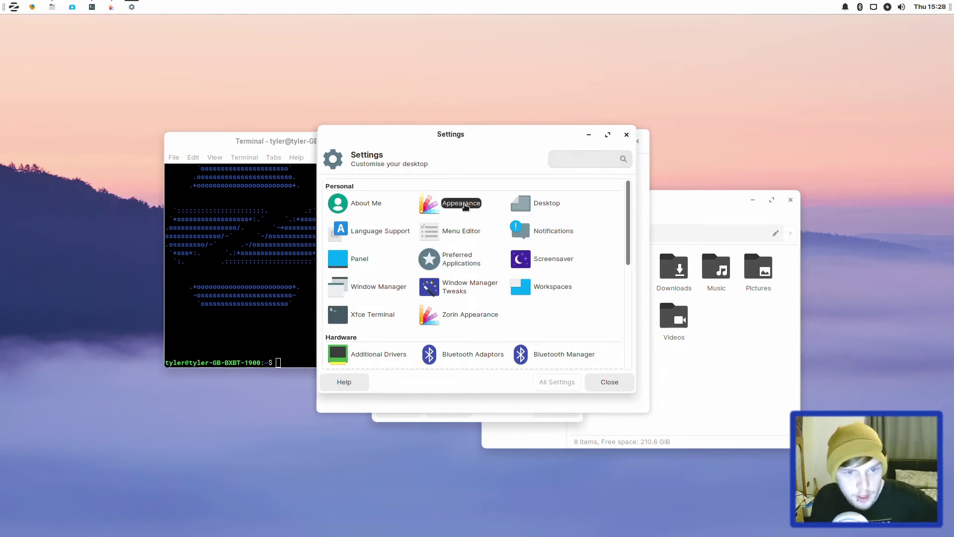
{"action": "left_click", "coordinate": [463, 204]}
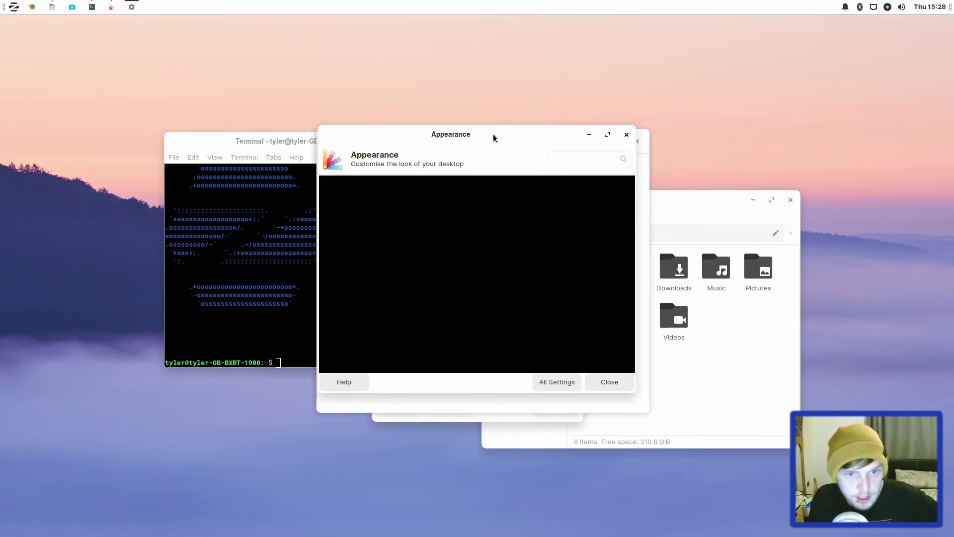
Arrange the windows side by side and apply the ZorinGrey-Dark style.
{"action": "left_click_drag", "start_coordinate": [493, 135], "coordinate": [217, 174]}
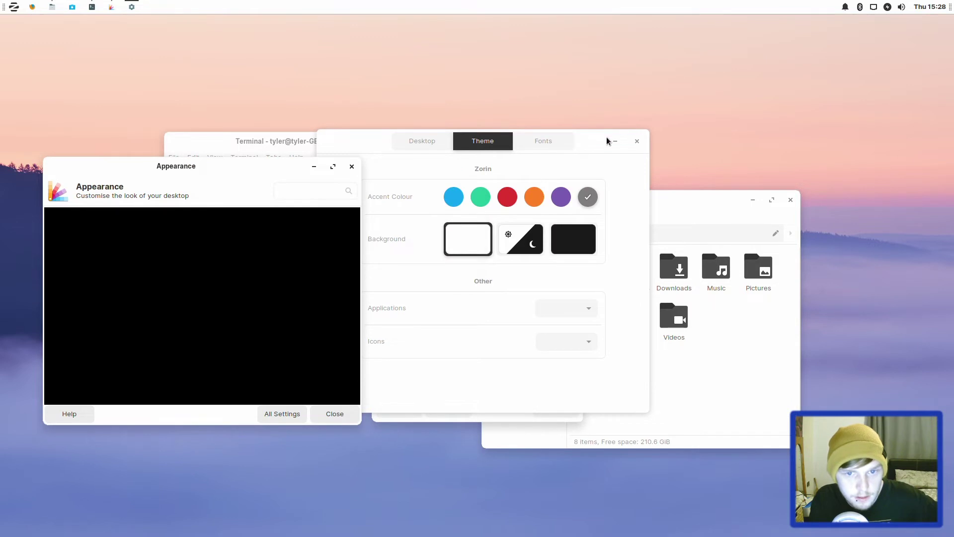
{"action": "left_click_drag", "start_coordinate": [595, 140], "coordinate": [695, 116]}
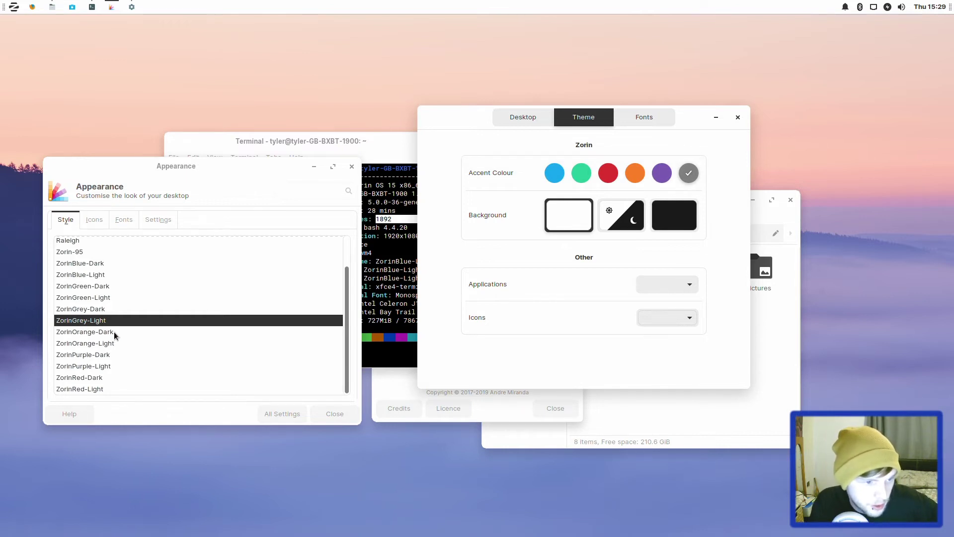
{"action": "left_click", "coordinate": [98, 310]}
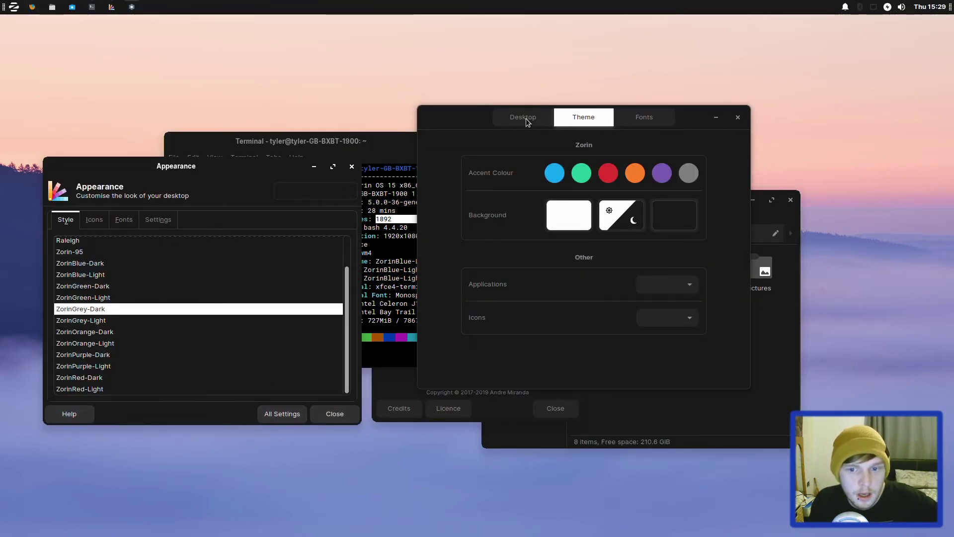
{"action": "left_click", "coordinate": [514, 109]}
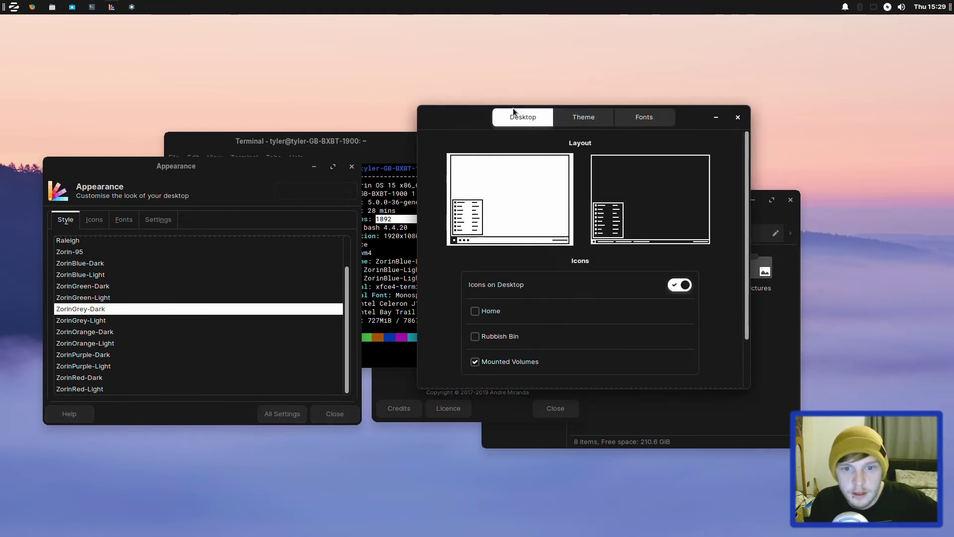
Open Panel Preferences' appearance settings and lower the panel's Leave opacity slider.
{"action": "right_click", "coordinate": [457, 9]}
{"action": "mouse_move", "coordinate": [493, 88]}
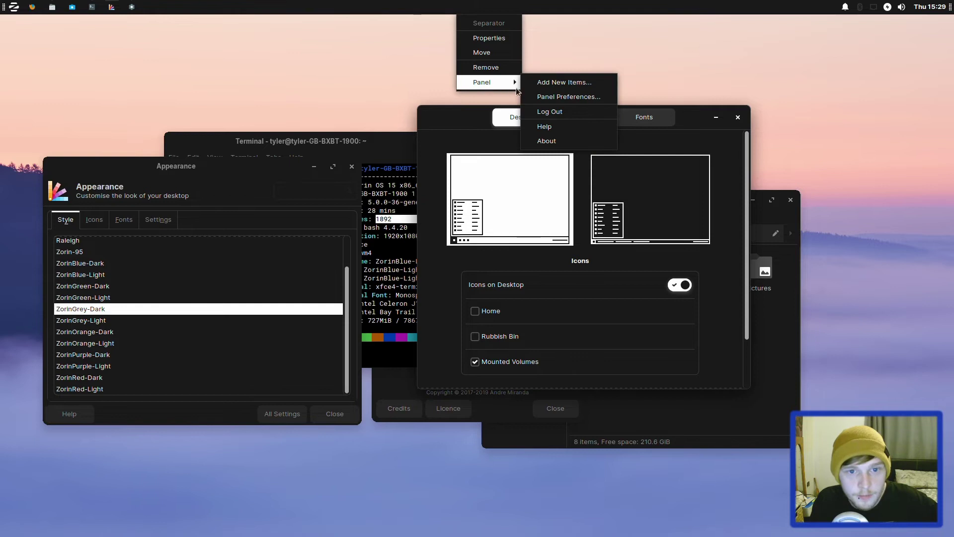
{"action": "left_click", "coordinate": [560, 97]}
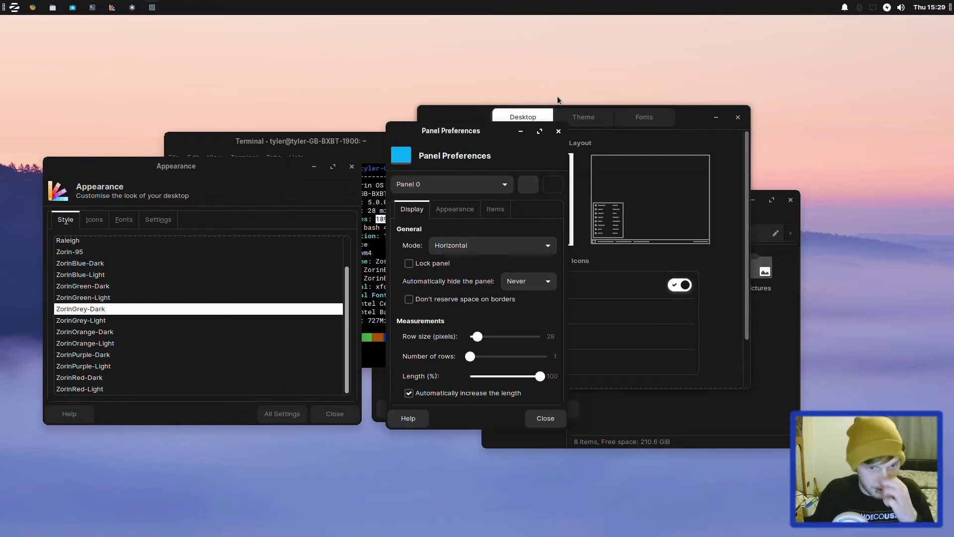
{"action": "left_click", "coordinate": [468, 210]}
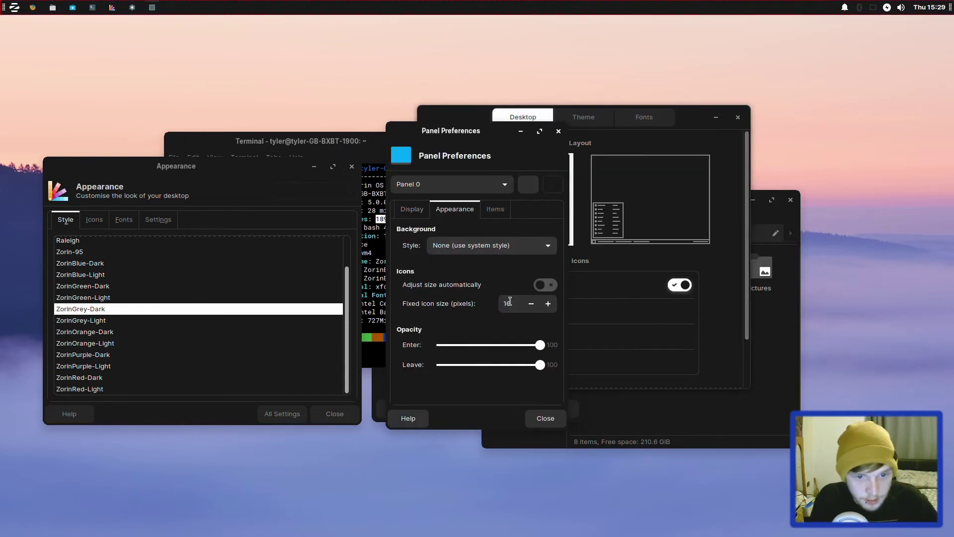
{"action": "left_click_drag", "start_coordinate": [539, 363], "coordinate": [536, 362]}
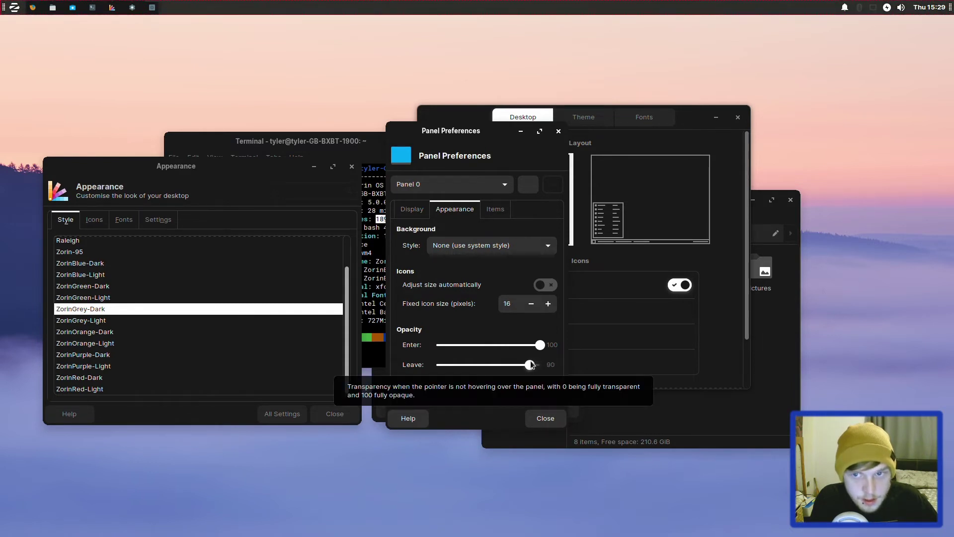
{"action": "left_click_drag", "start_coordinate": [527, 365], "coordinate": [520, 358]}
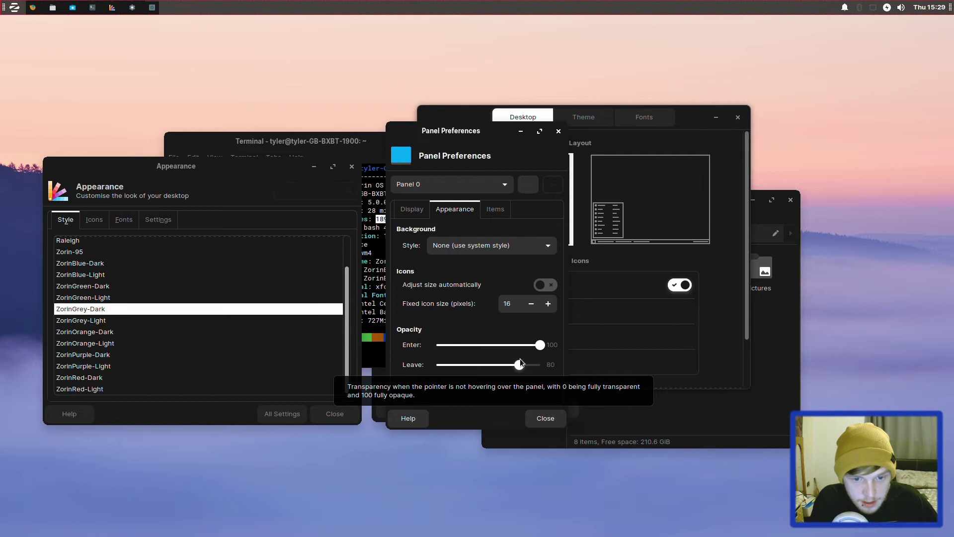
{"action": "left_click_drag", "start_coordinate": [466, 131], "coordinate": [465, 4]}
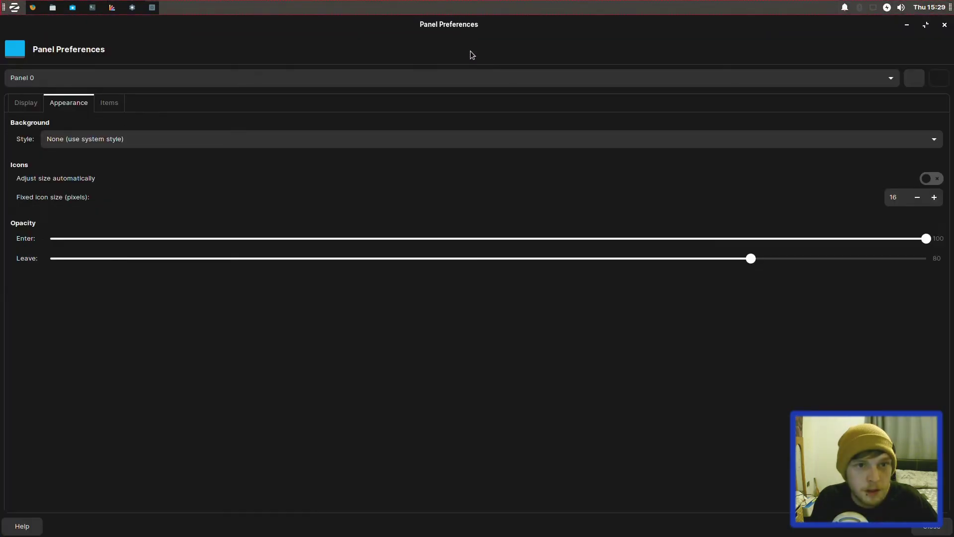
{"action": "double_click", "coordinate": [482, 27]}
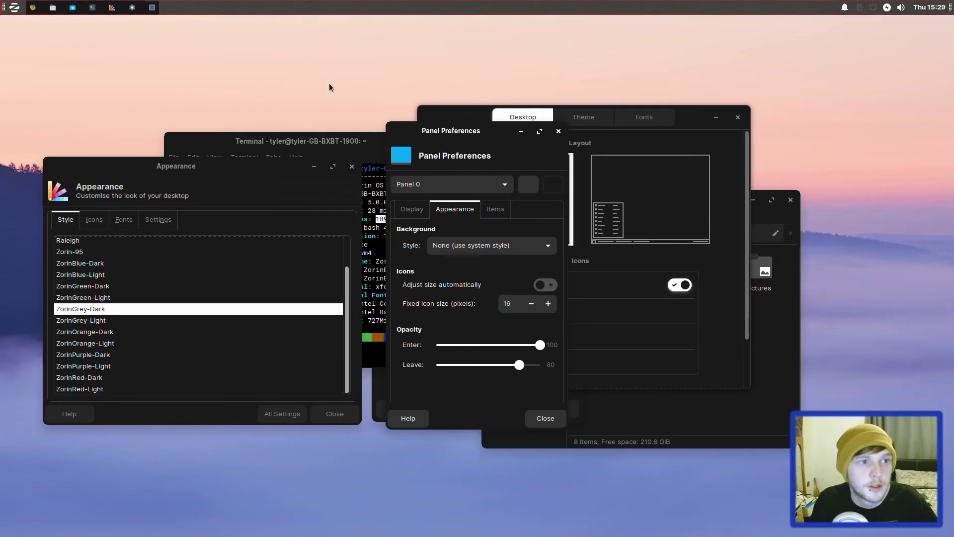
Reset the Leave opacity to 100, then close Panel Preferences and the Zorin Appearance window.
{"action": "mouse_move", "coordinate": [132, 11]}
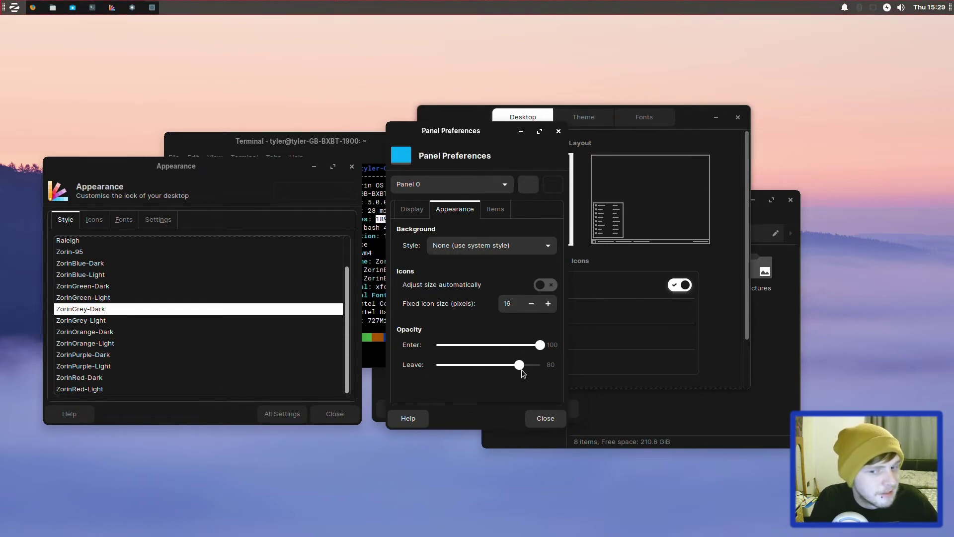
{"action": "left_click_drag", "start_coordinate": [517, 365], "coordinate": [553, 366]}
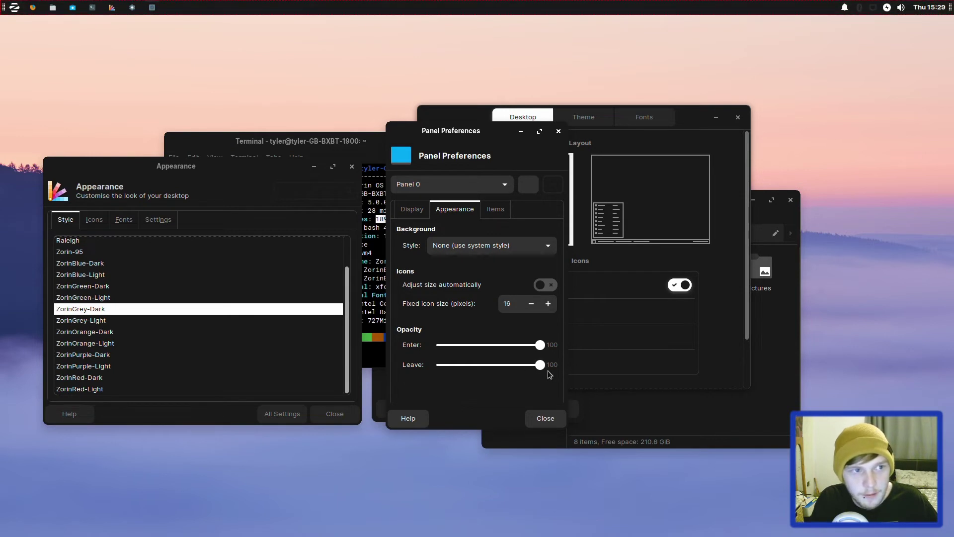
{"action": "left_click", "coordinate": [556, 415]}
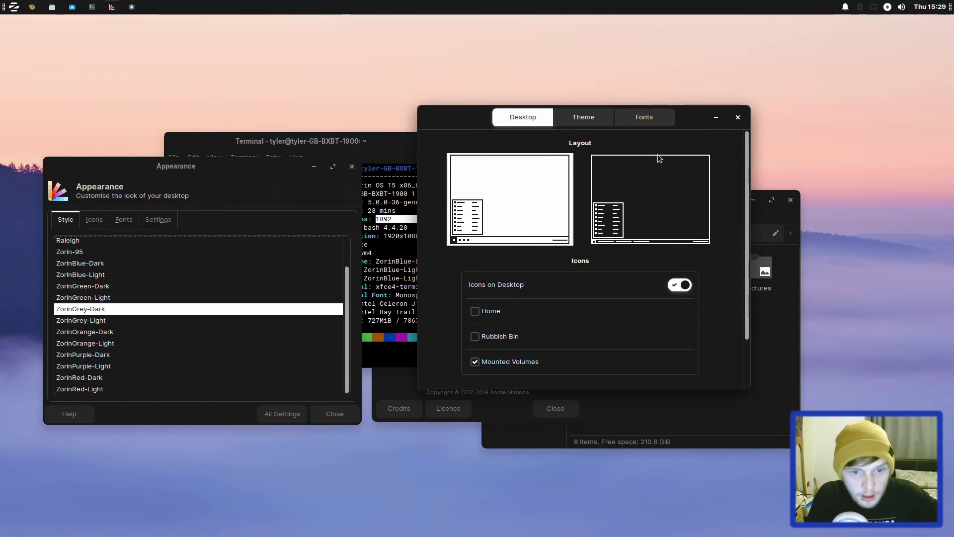
{"action": "left_click", "coordinate": [607, 119]}
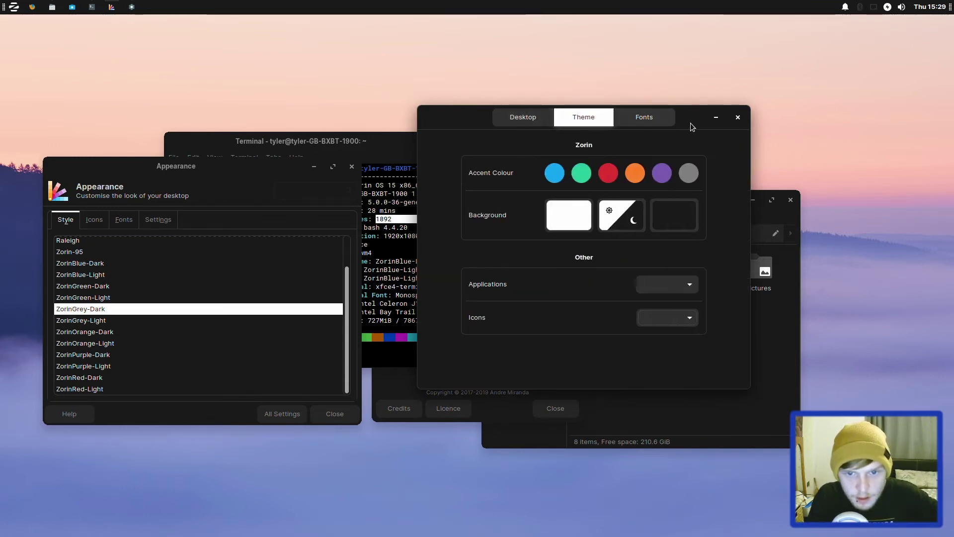
{"action": "left_click", "coordinate": [745, 114]}
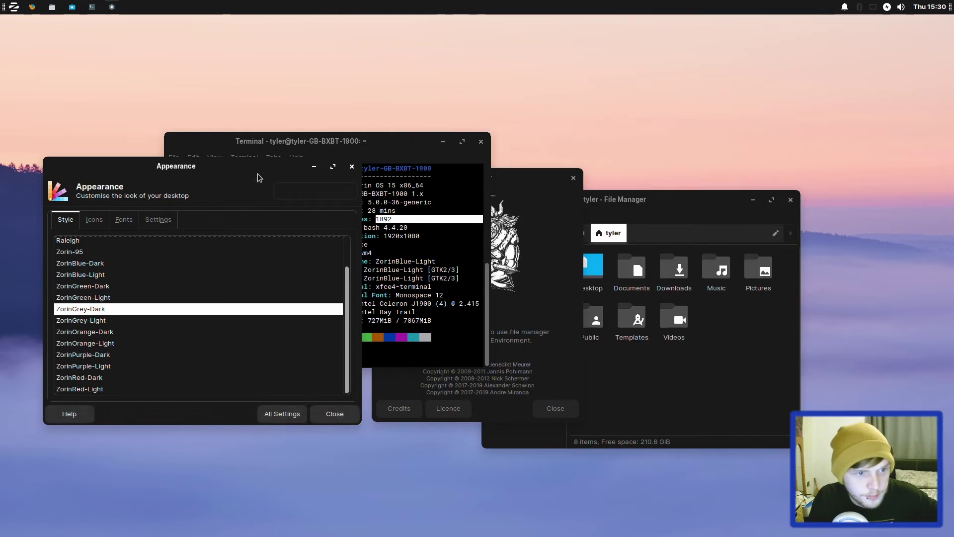
Close the Appearance, Terminal, About Thunar and File Manager windows one after another.
{"action": "left_click", "coordinate": [351, 167]}
{"action": "left_click", "coordinate": [481, 141]}
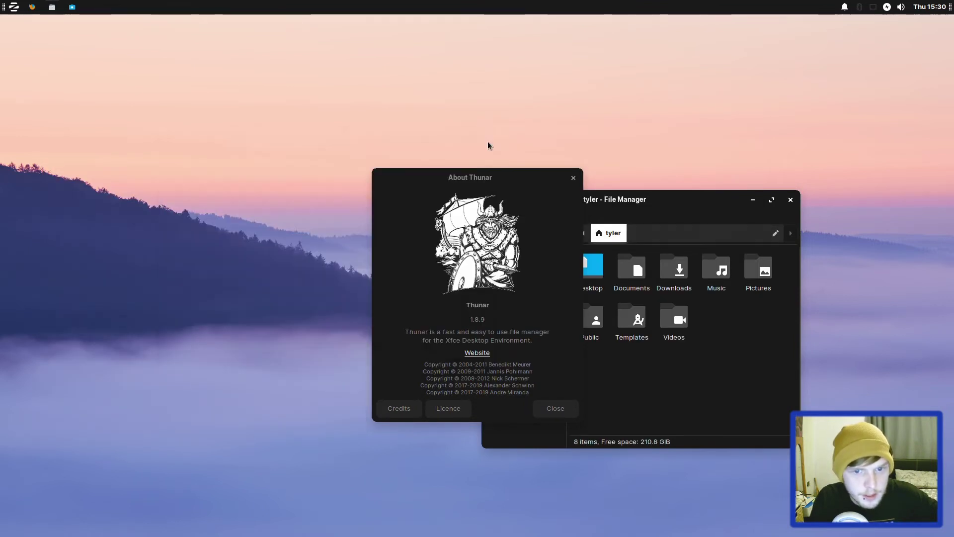
{"action": "left_click", "coordinate": [573, 178]}
{"action": "left_click", "coordinate": [790, 200]}
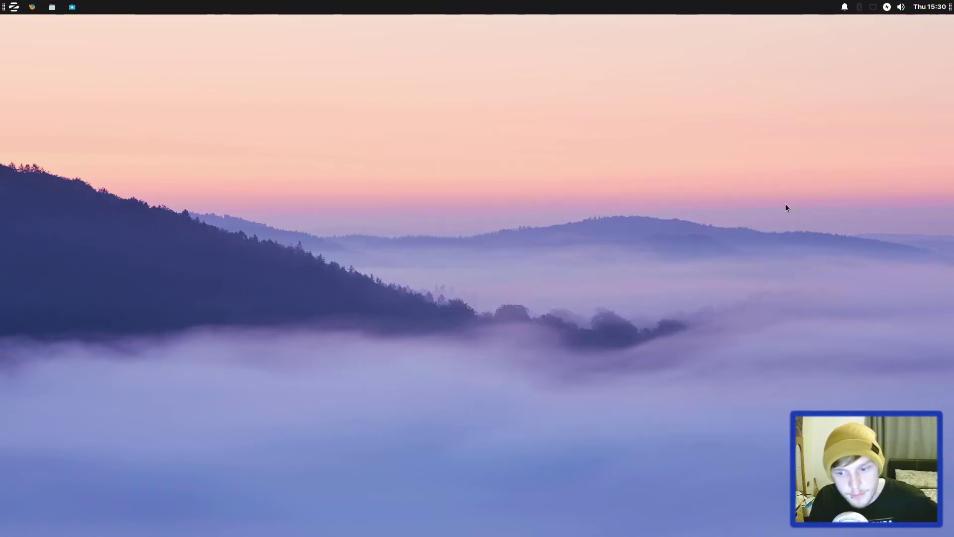
Open Panel Preferences from the panel's menu, tick Lock panel, and close the dialog.
{"action": "right_click", "coordinate": [285, 9]}
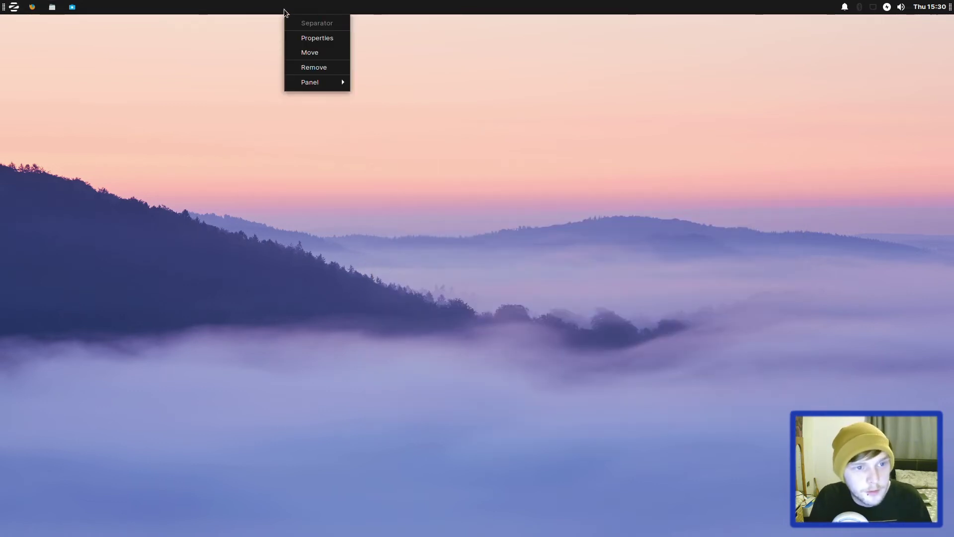
{"action": "mouse_move", "coordinate": [345, 81]}
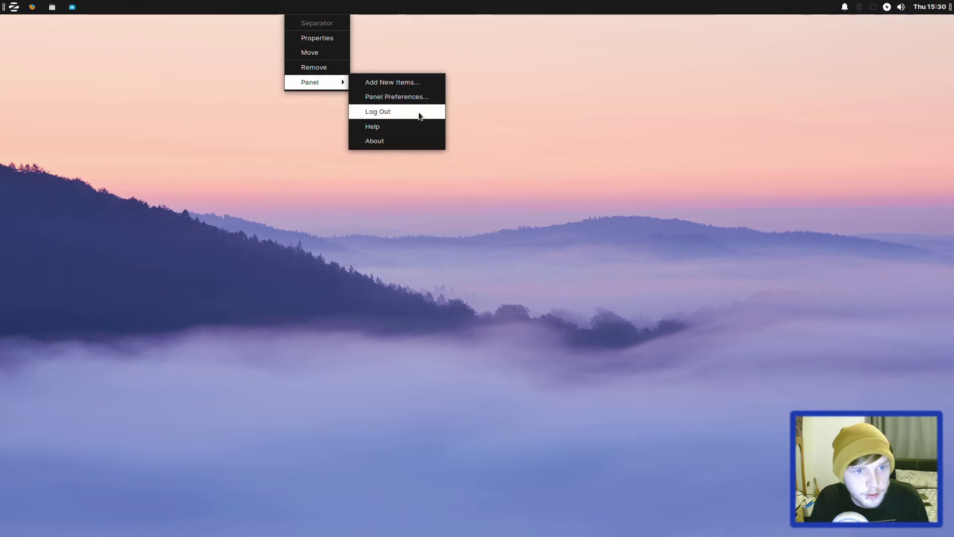
{"action": "left_click", "coordinate": [422, 97]}
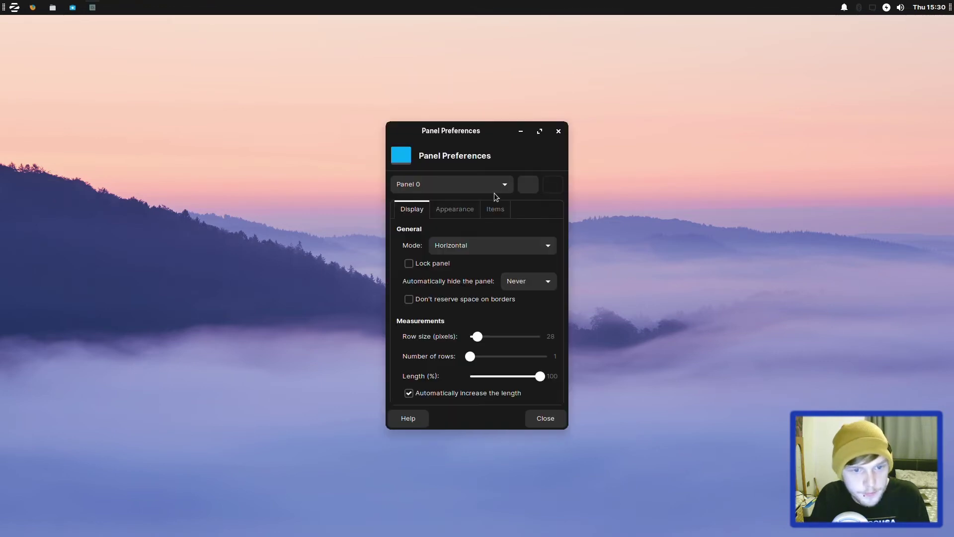
{"action": "left_click", "coordinate": [409, 263]}
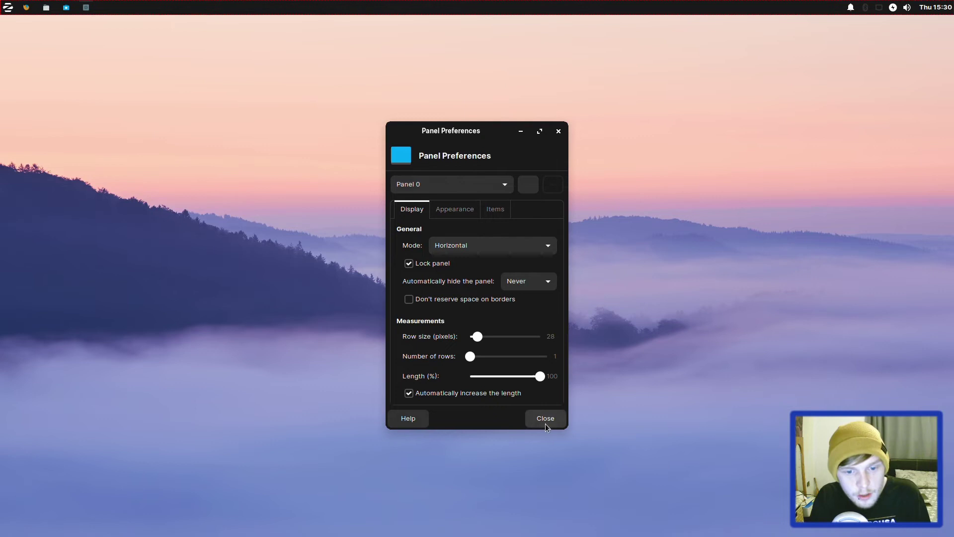
{"action": "left_click", "coordinate": [546, 419]}
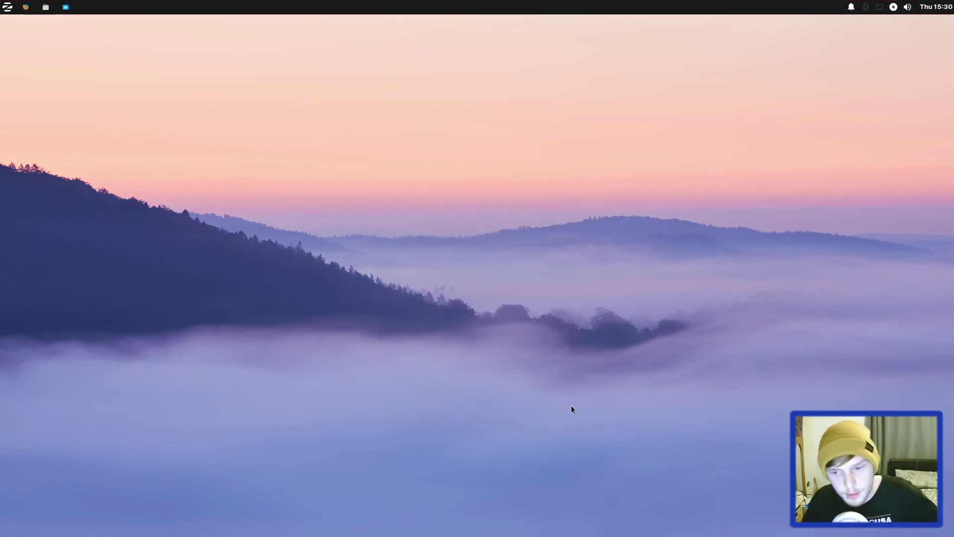
In a new terminal, run sudo apt install kdenlive vlc tmux and enter the account password.
{"action": "key", "text": "ctrl+alt+t"}
{"action": "type", "text": "sudo "}
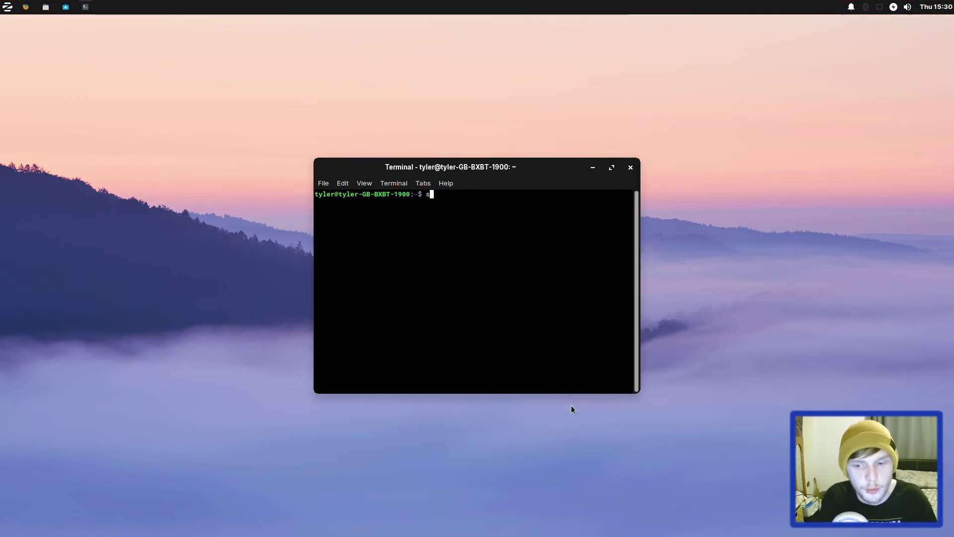
{"action": "type", "text": "apt inst"}
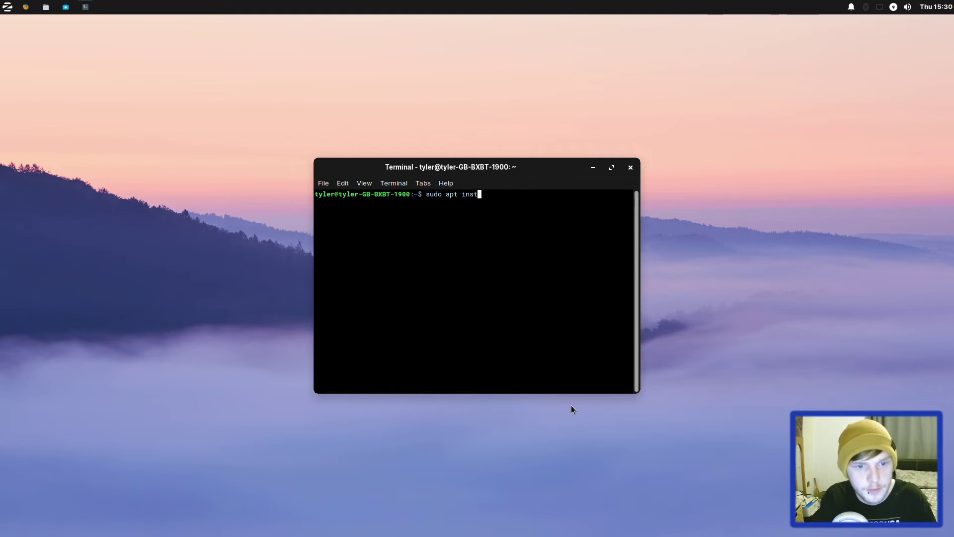
{"action": "type", "text": "all kdenlive "}
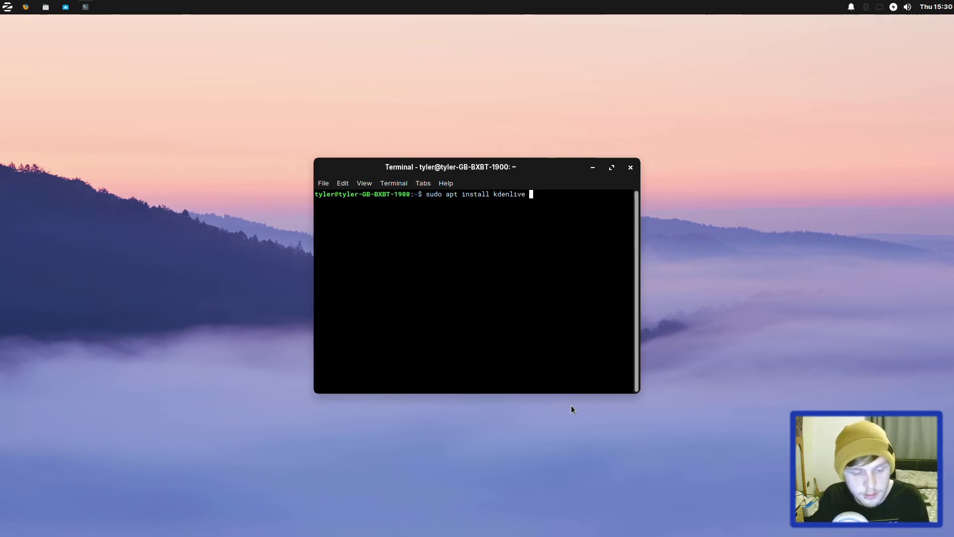
{"action": "type", "text": "vlc "}
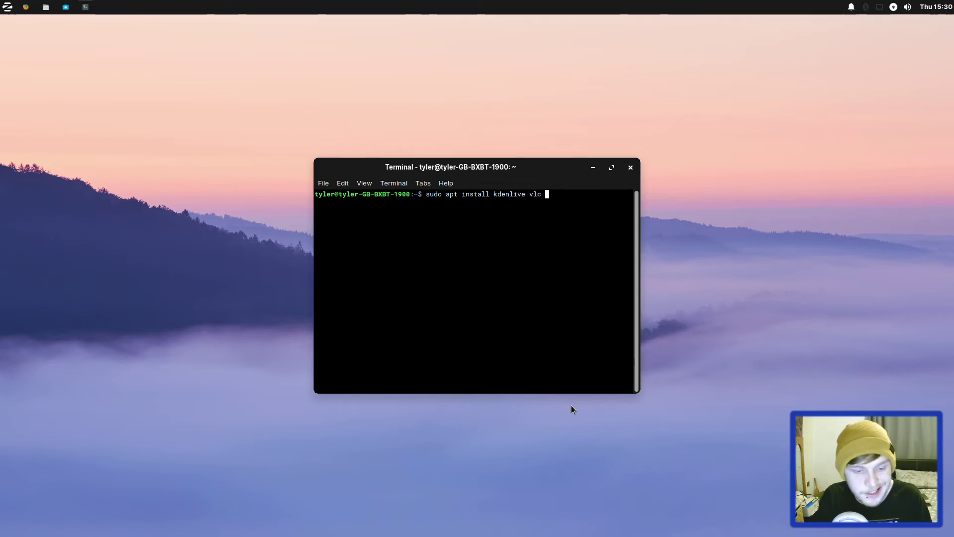
{"action": "type", "text": "tmux -y"}
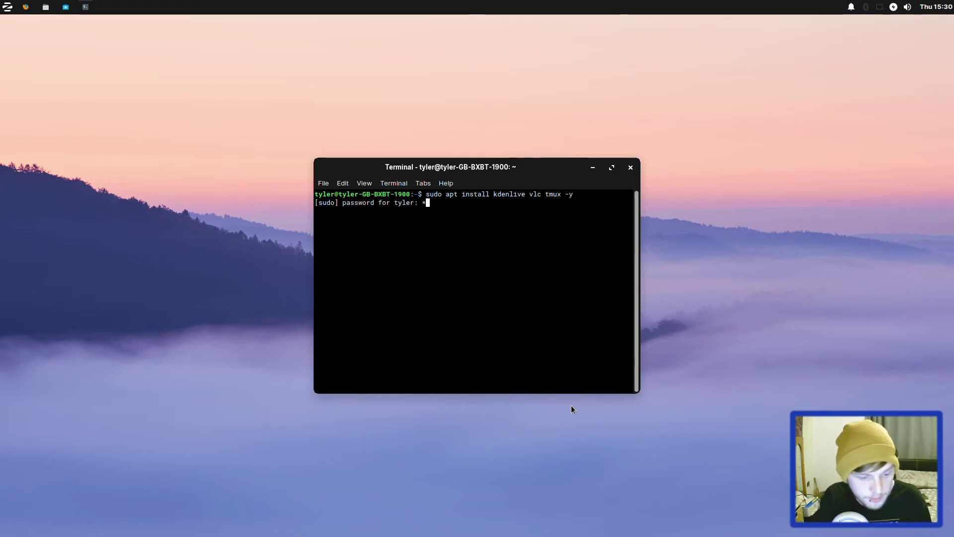
{"action": "type", "text": "*****"}
{"action": "key", "text": "Return"}
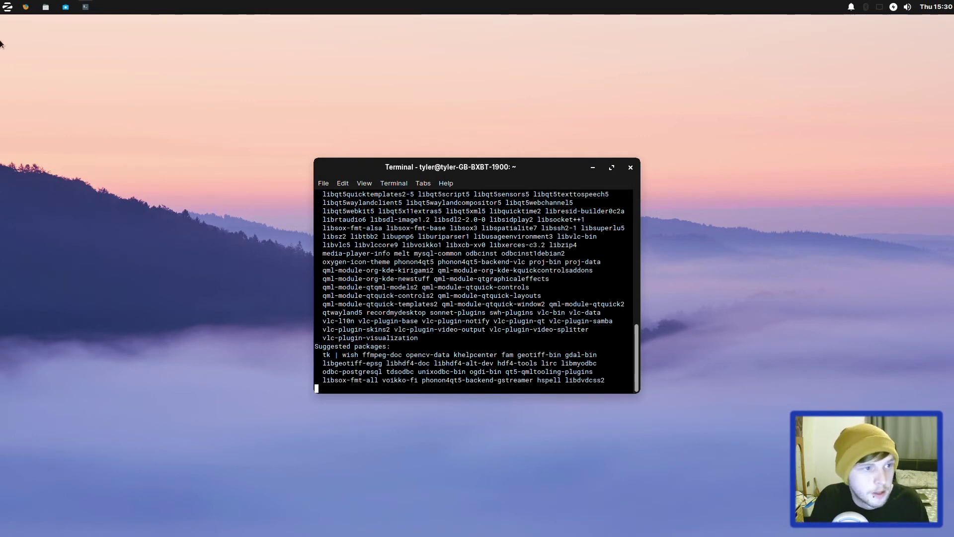
Launch the Software store from the menu, centre its window, and search for kdenlive.
{"action": "left_click", "coordinate": [8, 7]}
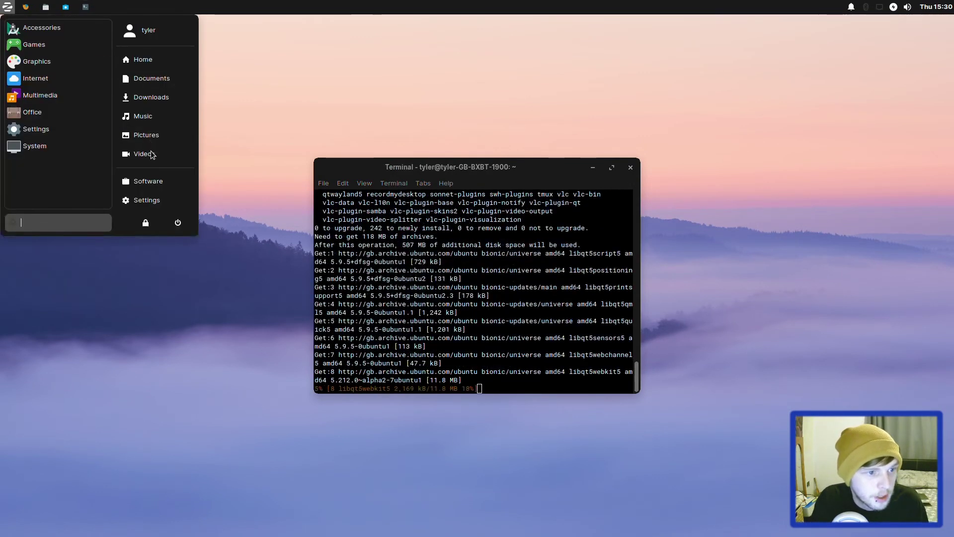
{"action": "left_click", "coordinate": [148, 182]}
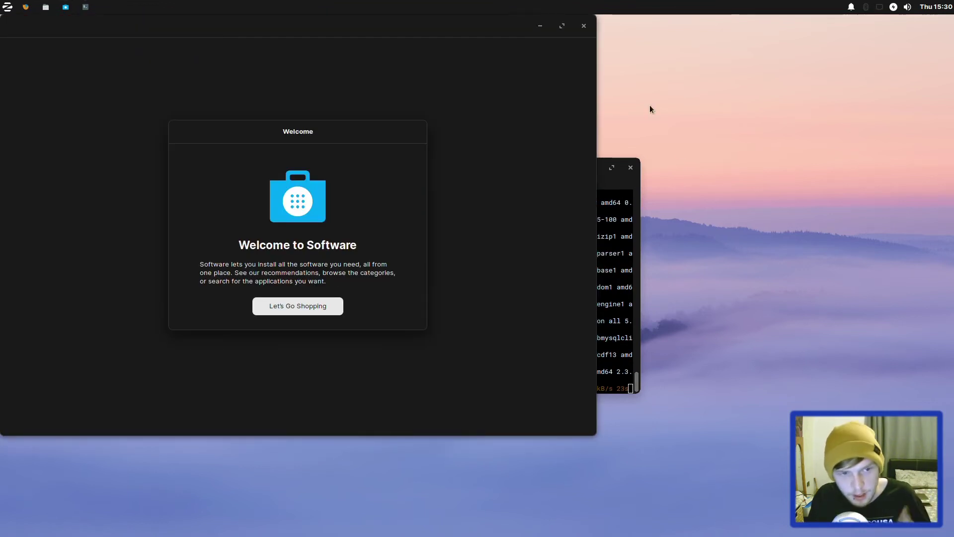
{"action": "left_click", "coordinate": [326, 310]}
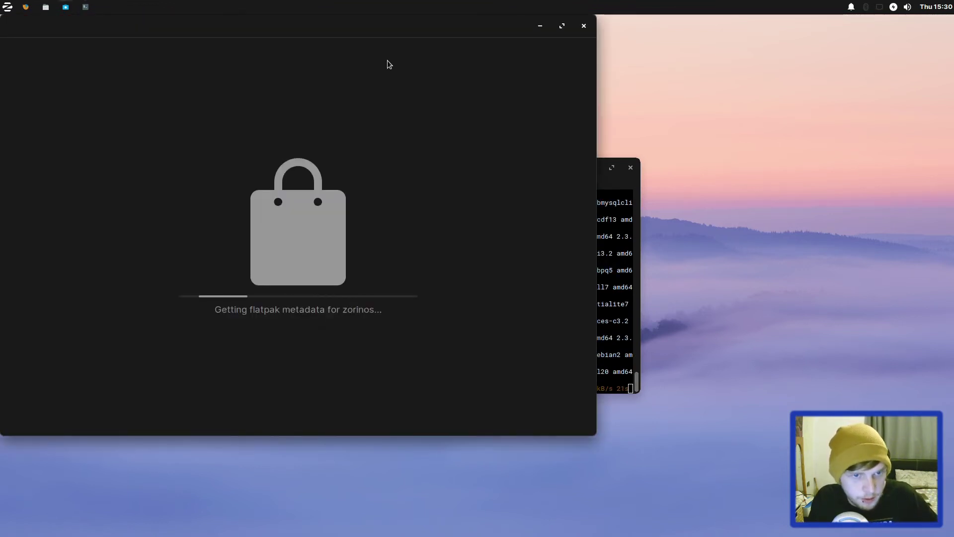
{"action": "left_click_drag", "start_coordinate": [461, 31], "coordinate": [661, 61]}
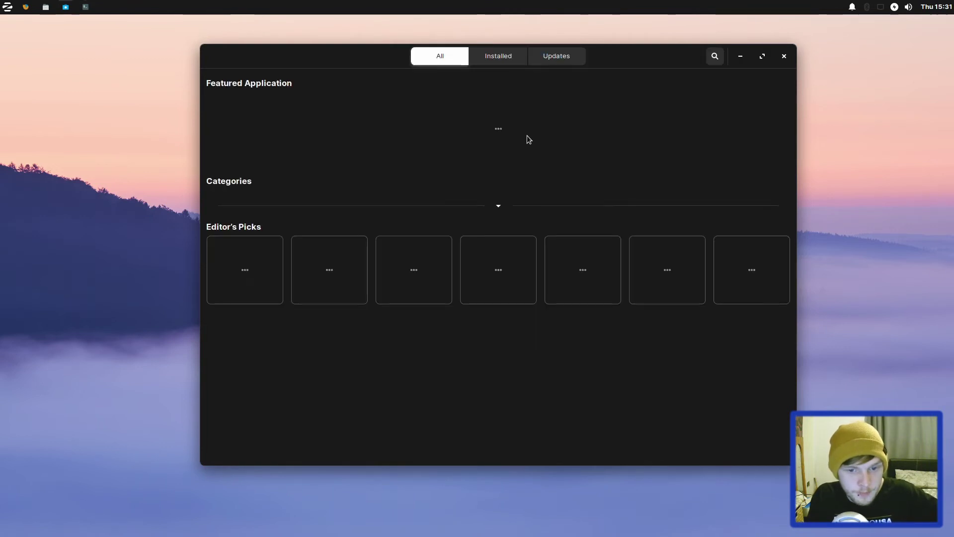
{"action": "left_click", "coordinate": [715, 55]}
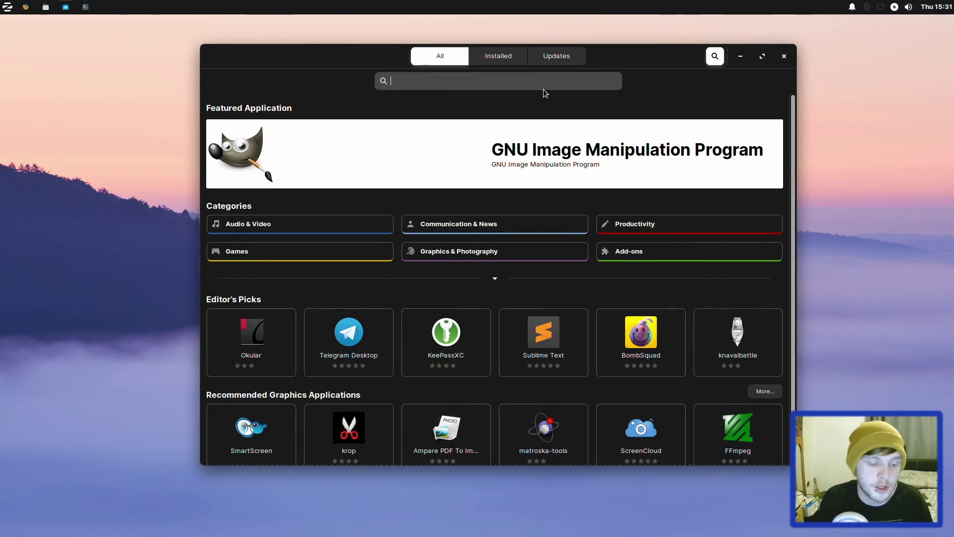
{"action": "type", "text": "kdenlive"}
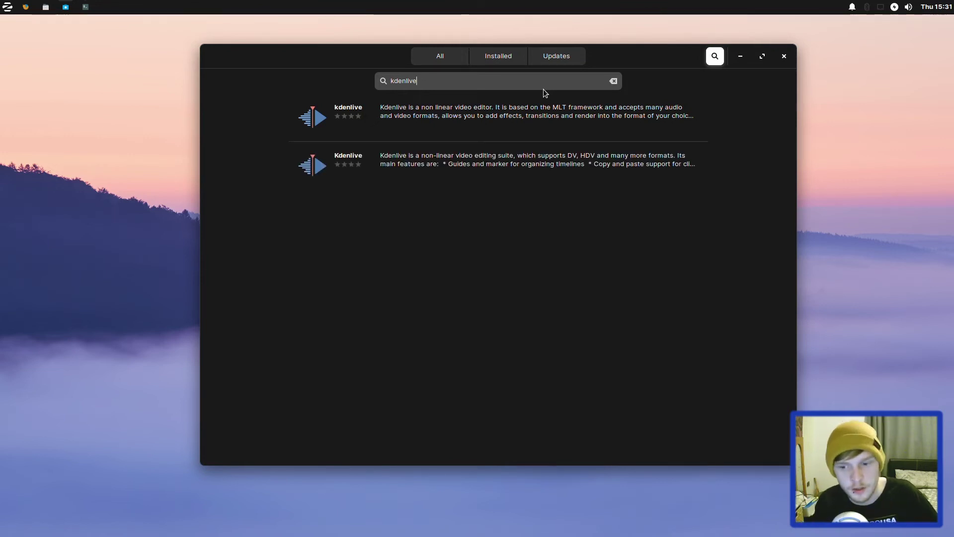
Review the details of the first and second Kdenlive results, returning to the list each time.
{"action": "left_click", "coordinate": [470, 133]}
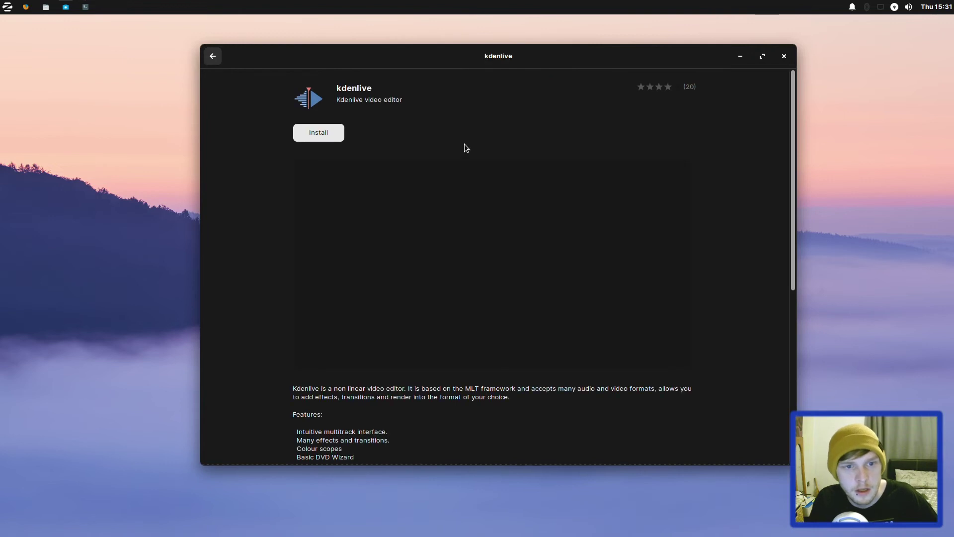
{"action": "scroll", "coordinate": [362, 335], "scroll_direction": "down", "scroll_amount": 5}
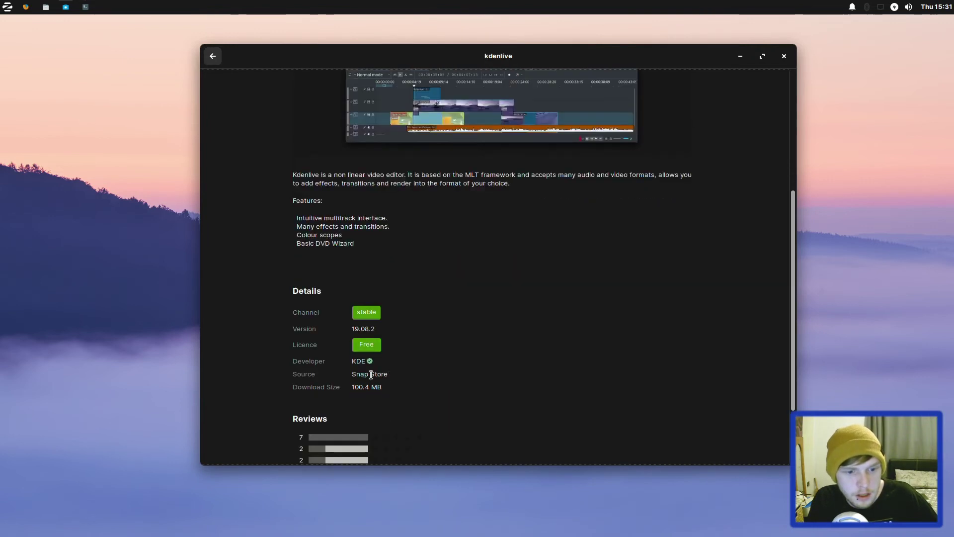
{"action": "left_click", "coordinate": [213, 56]}
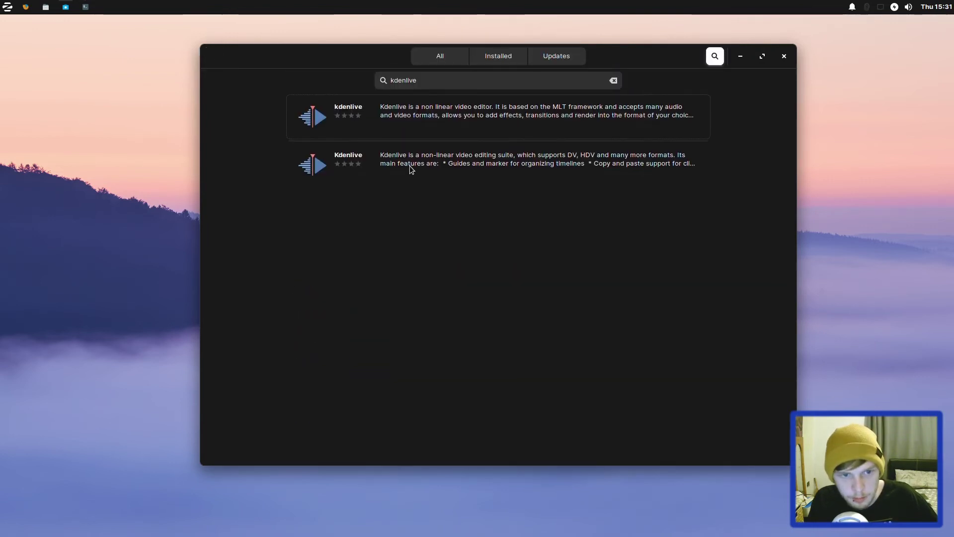
{"action": "left_click", "coordinate": [449, 160]}
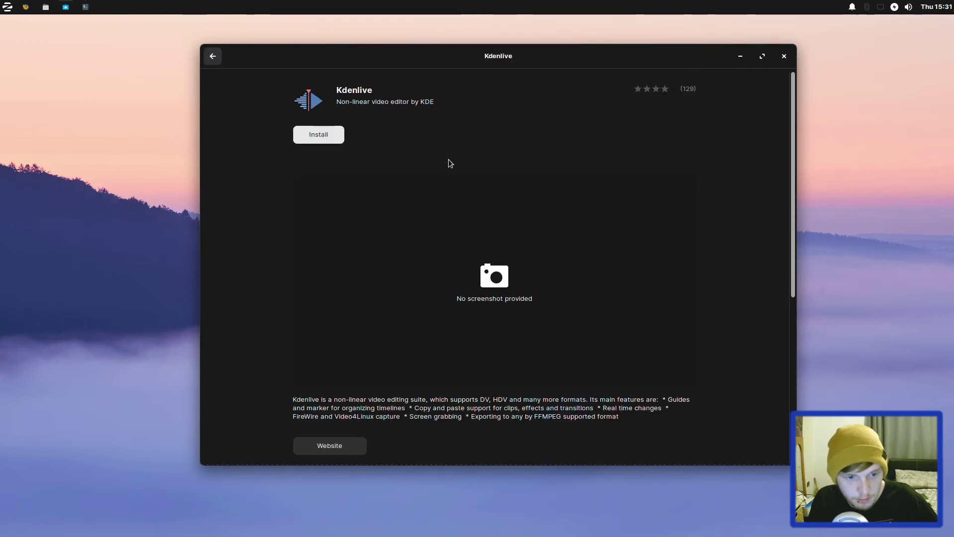
{"action": "scroll", "coordinate": [494, 377], "scroll_direction": "down", "scroll_amount": 7}
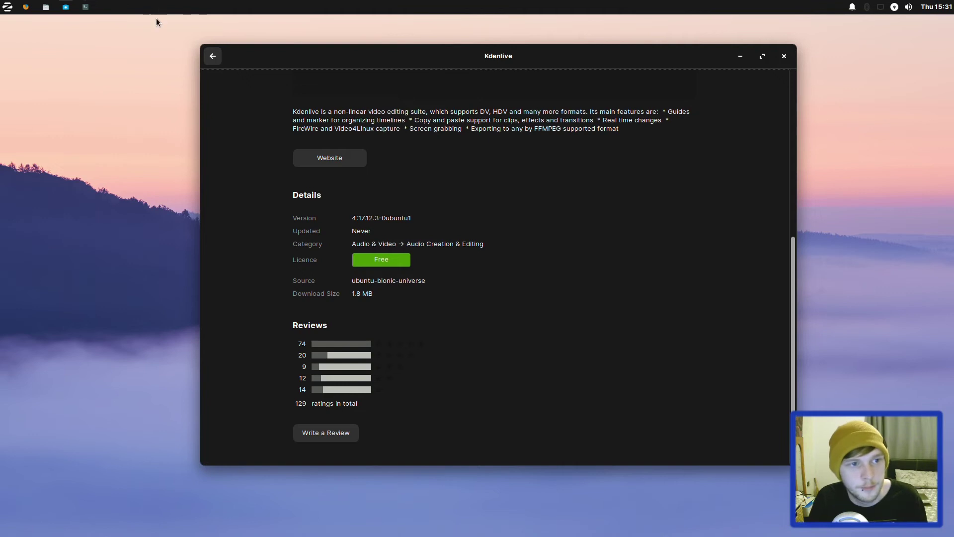
{"action": "left_click", "coordinate": [209, 55]}
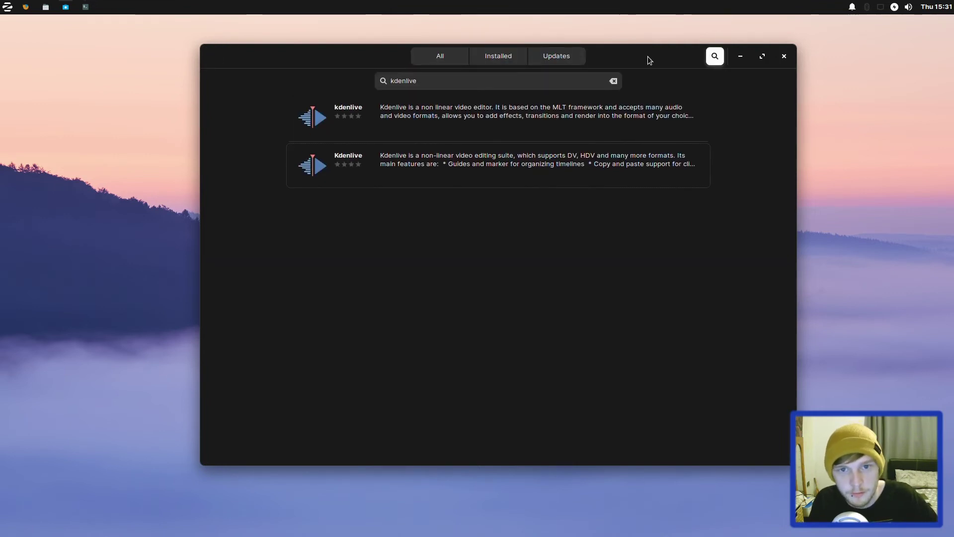
Move the installing terminal to the upper left with the store window beside it.
{"action": "left_click_drag", "start_coordinate": [649, 61], "coordinate": [581, 427]}
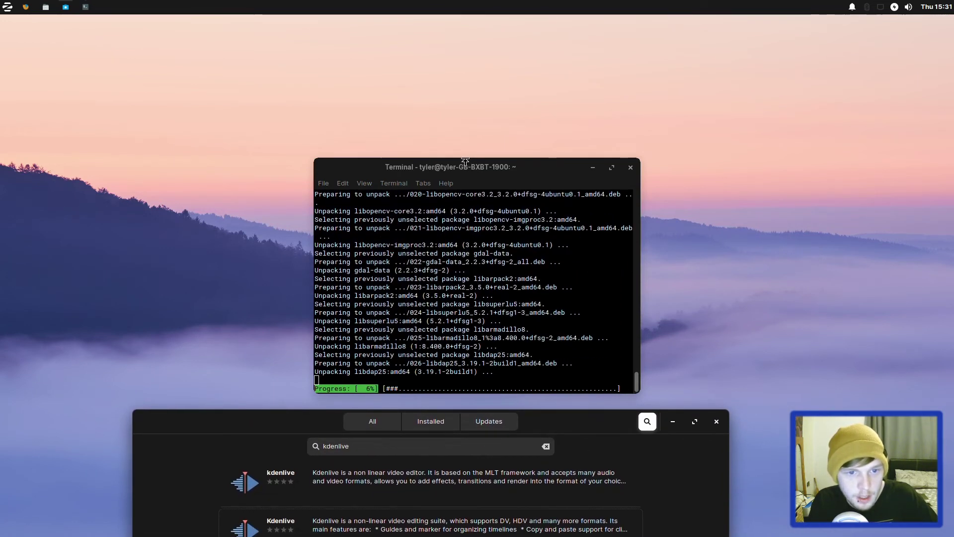
{"action": "left_click_drag", "start_coordinate": [465, 160], "coordinate": [242, 53]}
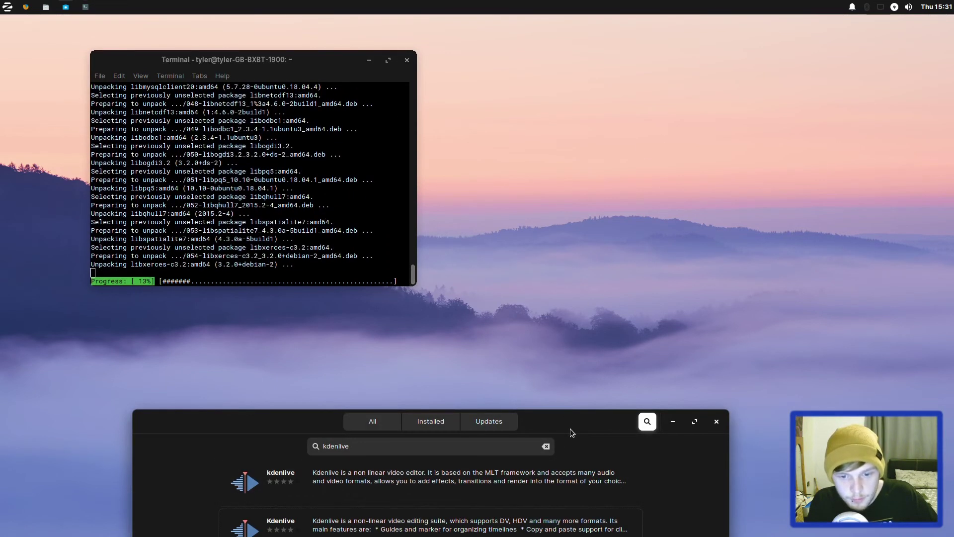
{"action": "left_click_drag", "start_coordinate": [571, 433], "coordinate": [662, 90]}
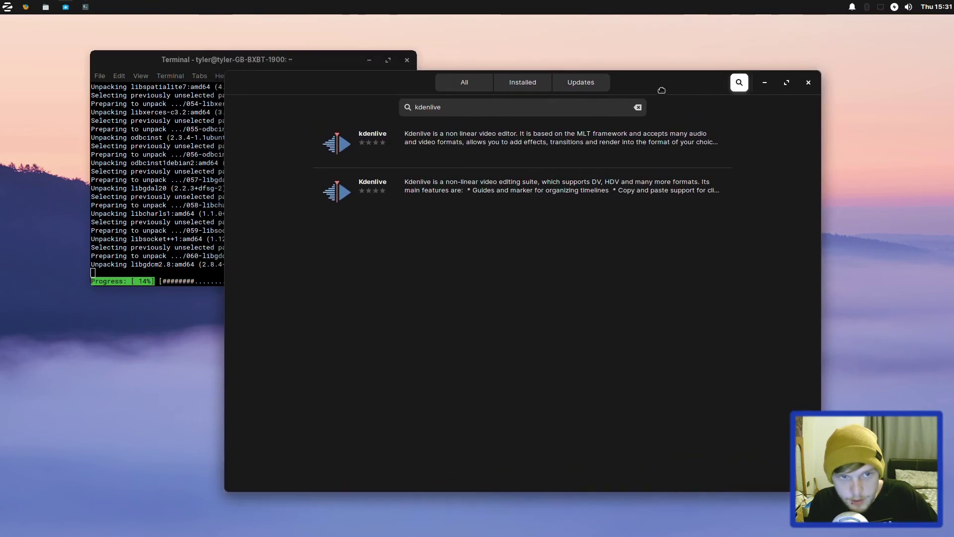
Launch Keyboard settings via a menu search for 'key' and scroll Application Shortcuts to xflock4 and xkill.
{"action": "left_click", "coordinate": [8, 7]}
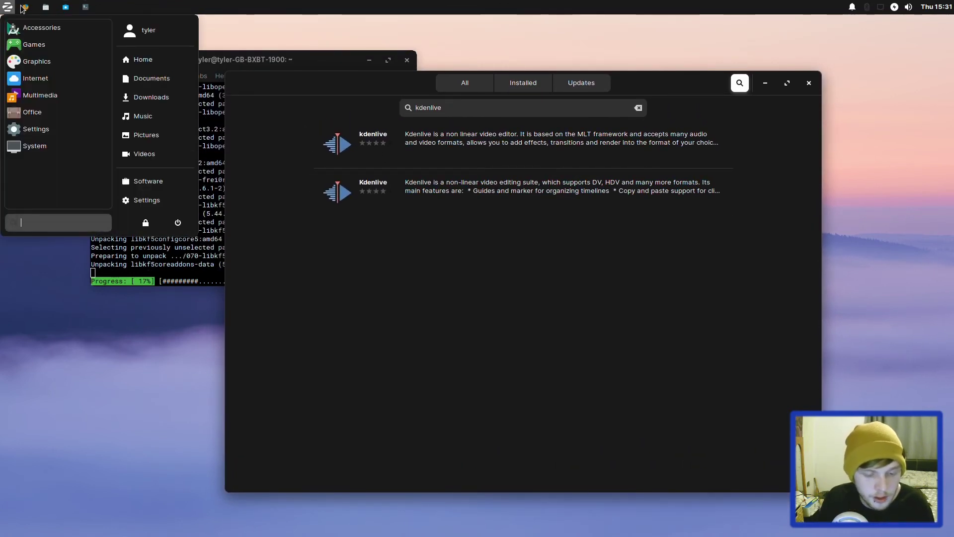
{"action": "type", "text": "keyb"}
{"action": "key", "text": "Return"}
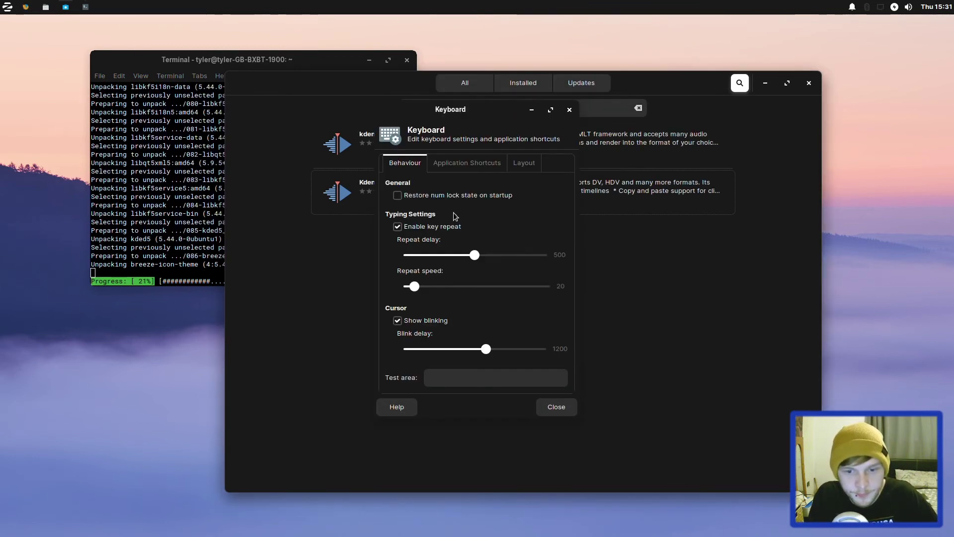
{"action": "left_click", "coordinate": [465, 162]}
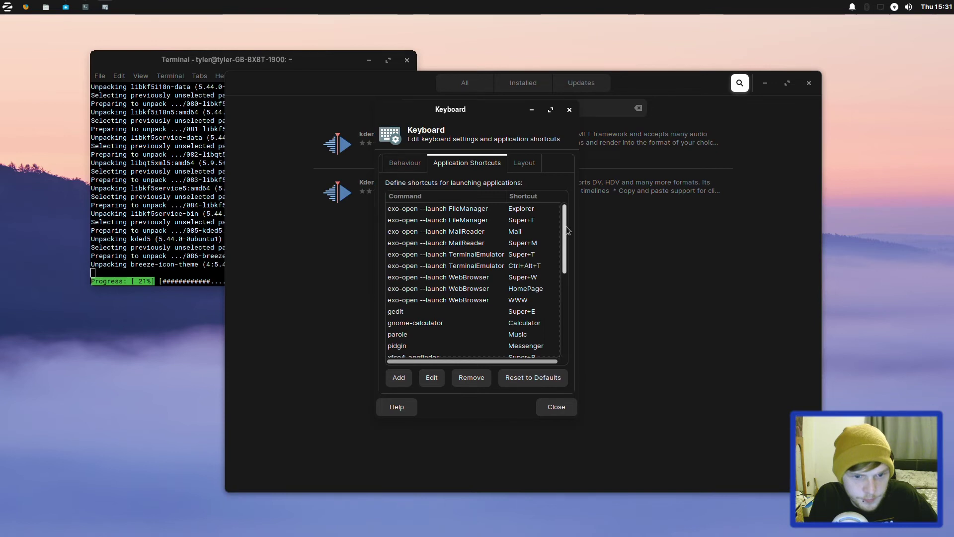
{"action": "left_click_drag", "start_coordinate": [566, 226], "coordinate": [556, 304]}
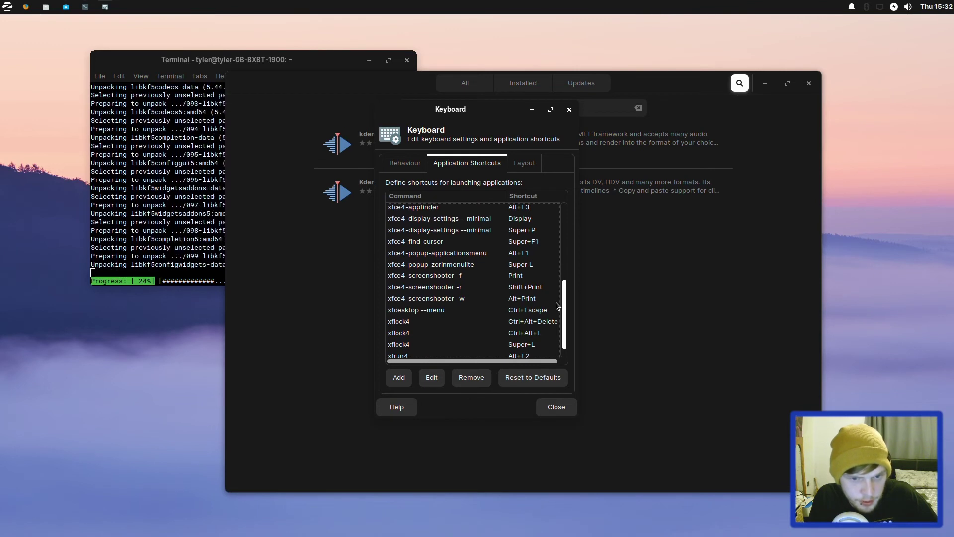
{"action": "left_click_drag", "start_coordinate": [555, 302], "coordinate": [555, 311]}
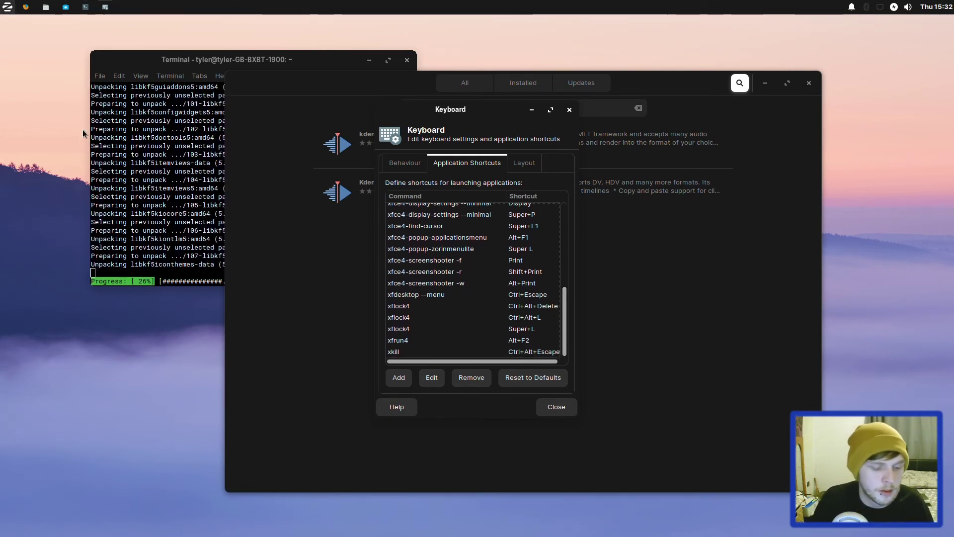
Launch Window Manager via a menu search for 'wind', peek at Keyboard, then select the ZorinGrey-Dark theme.
{"action": "key", "text": "super"}
{"action": "type", "text": "wind"}
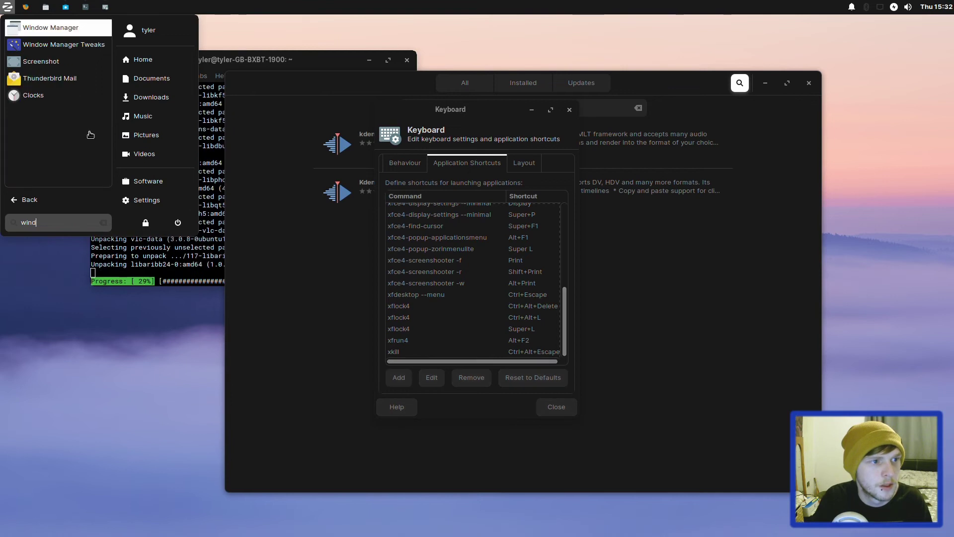
{"action": "key", "text": "Down"}
{"action": "key", "text": "Down"}
{"action": "key", "text": "Down"}
{"action": "key", "text": "Up"}
{"action": "key", "text": "Up"}
{"action": "key", "text": "Up"}
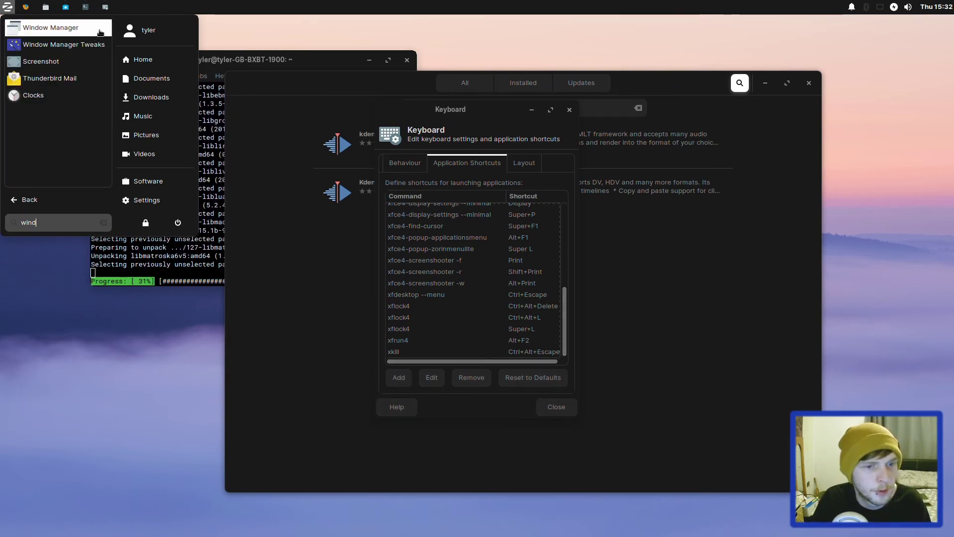
{"action": "left_click", "coordinate": [100, 31]}
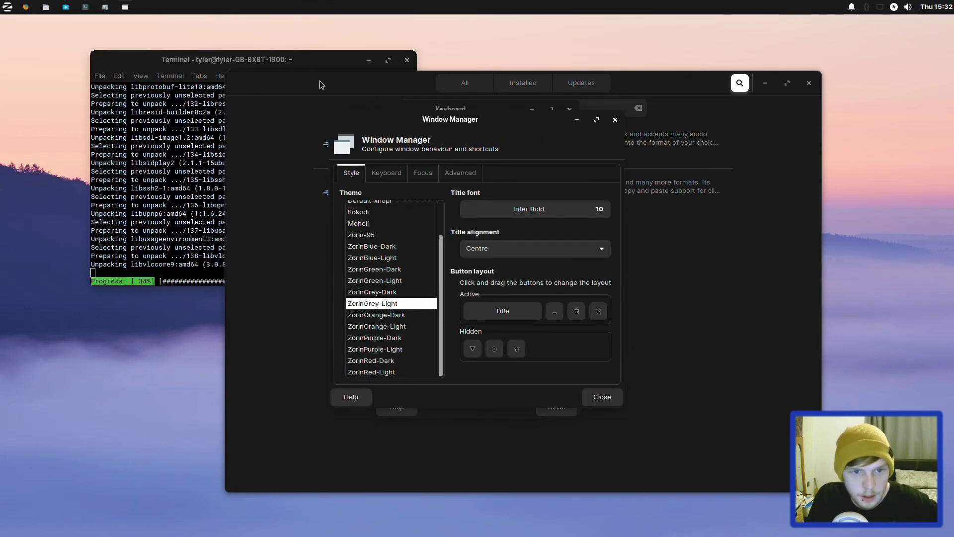
{"action": "left_click", "coordinate": [389, 173]}
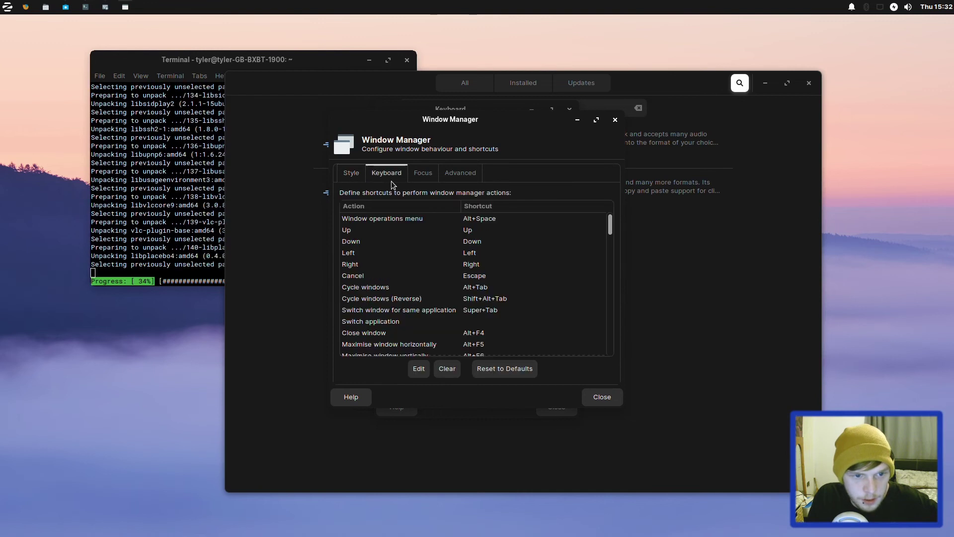
{"action": "left_click", "coordinate": [351, 175]}
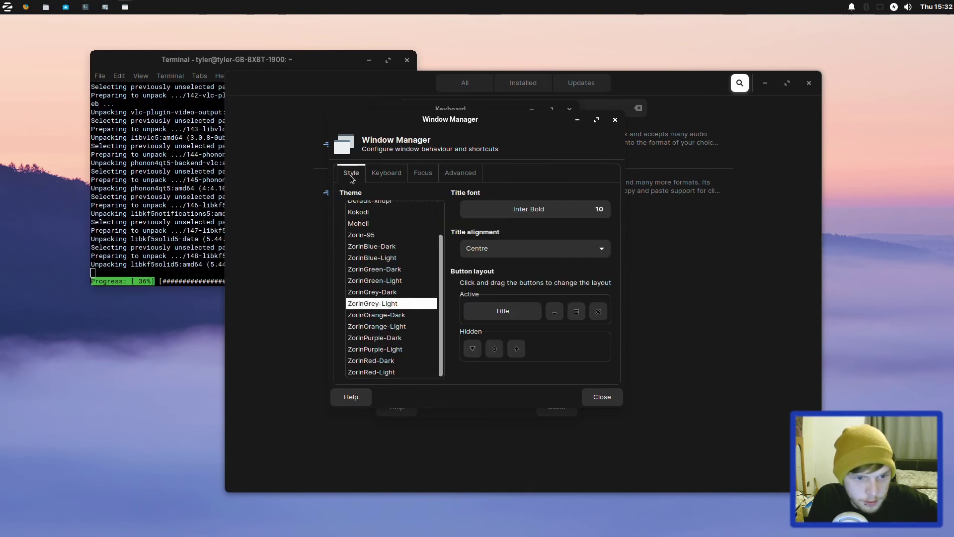
{"action": "left_click", "coordinate": [391, 294]}
Scroll the Window Manager Keyboard shortcuts down to the Tile window rows, then dismiss the dialogs.
{"action": "left_click", "coordinate": [389, 172]}
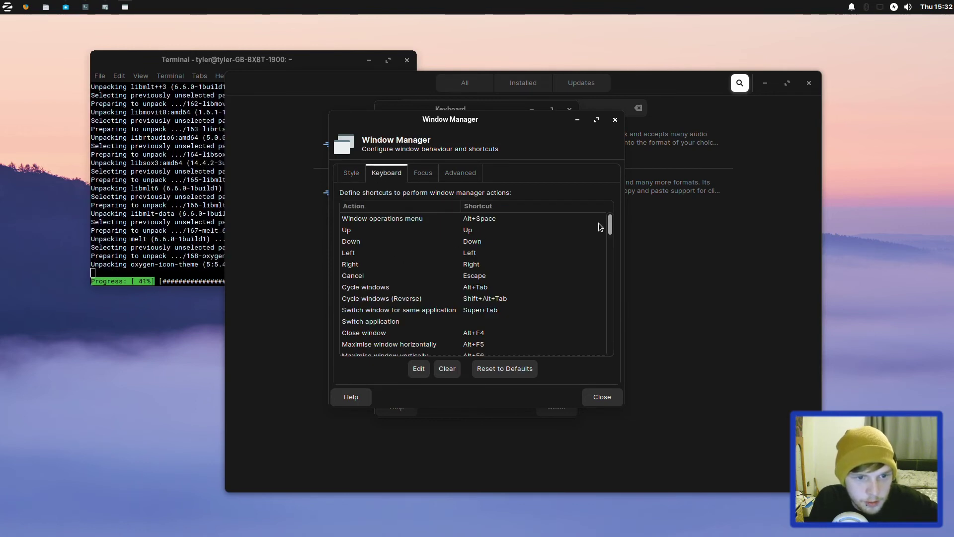
{"action": "left_click_drag", "start_coordinate": [611, 220], "coordinate": [613, 291]}
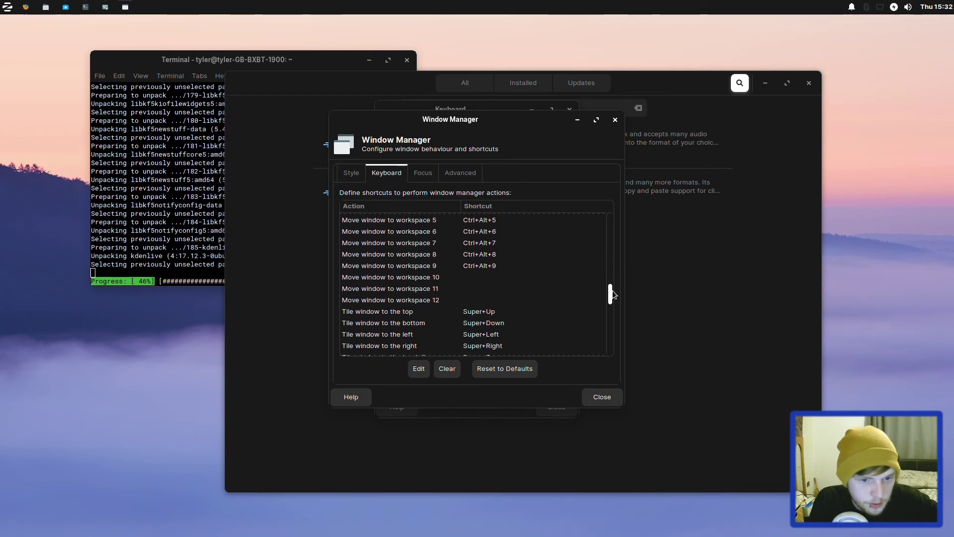
{"action": "key", "text": "Escape"}
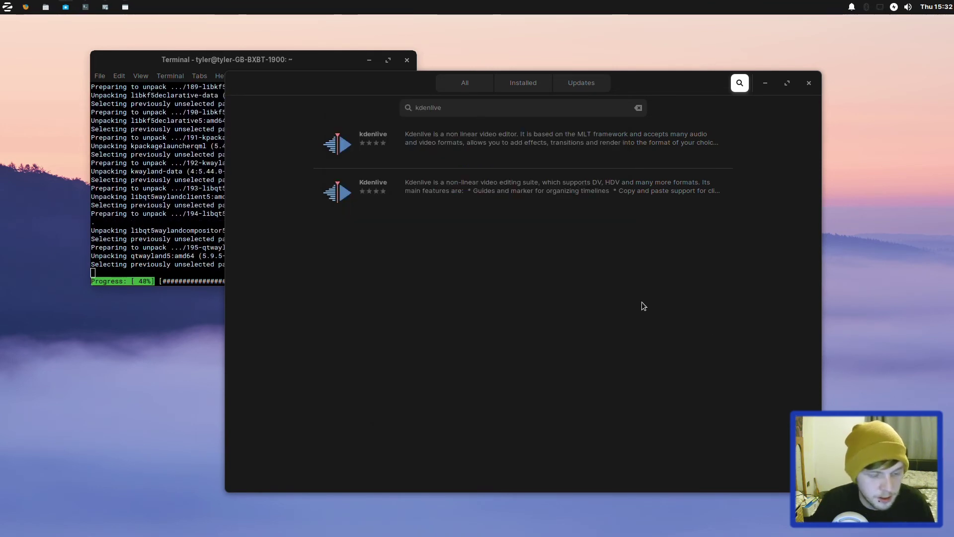
Raise the terminal above the store, then Alt+Tab back to the Keyboard dialog.
{"action": "key", "text": "super"}
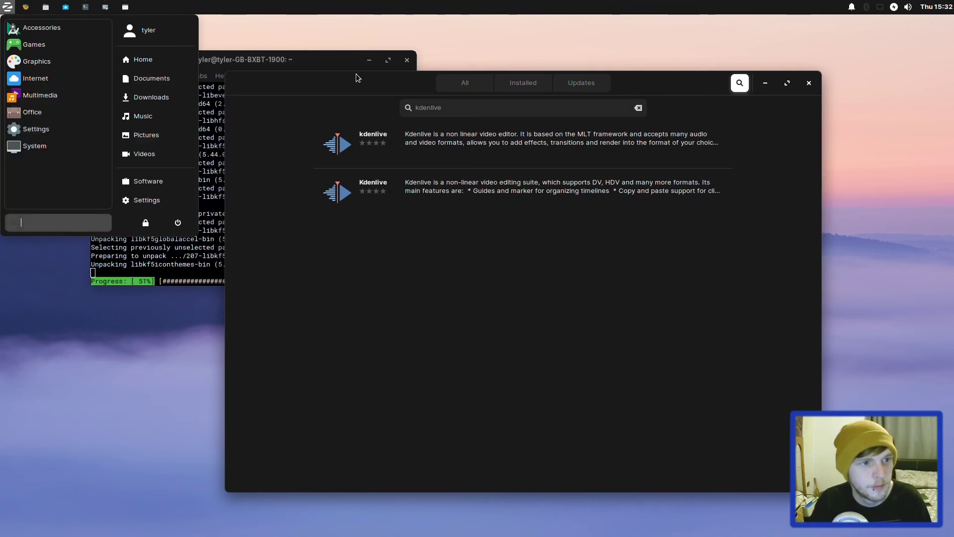
{"action": "left_click", "coordinate": [296, 70]}
{"action": "left_click", "coordinate": [297, 61]}
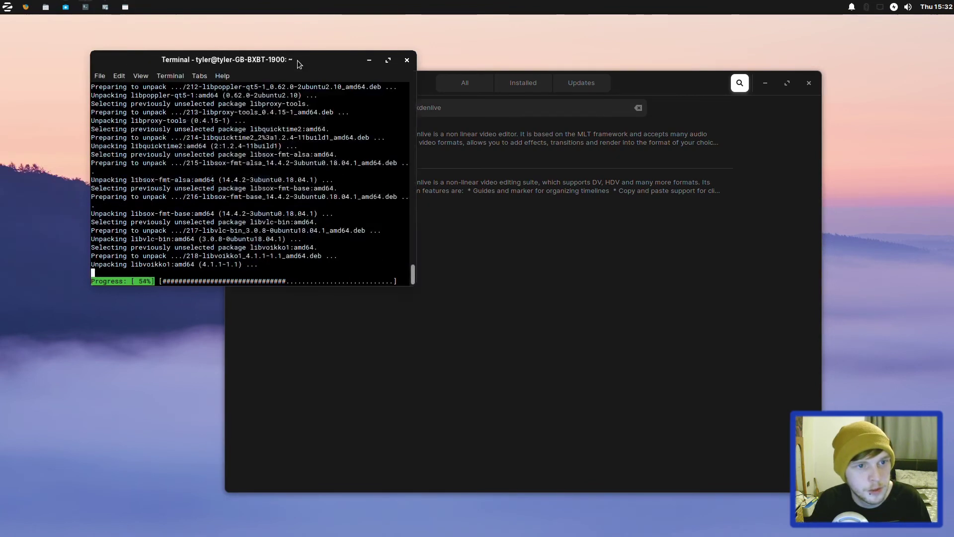
{"action": "key", "text": "super"}
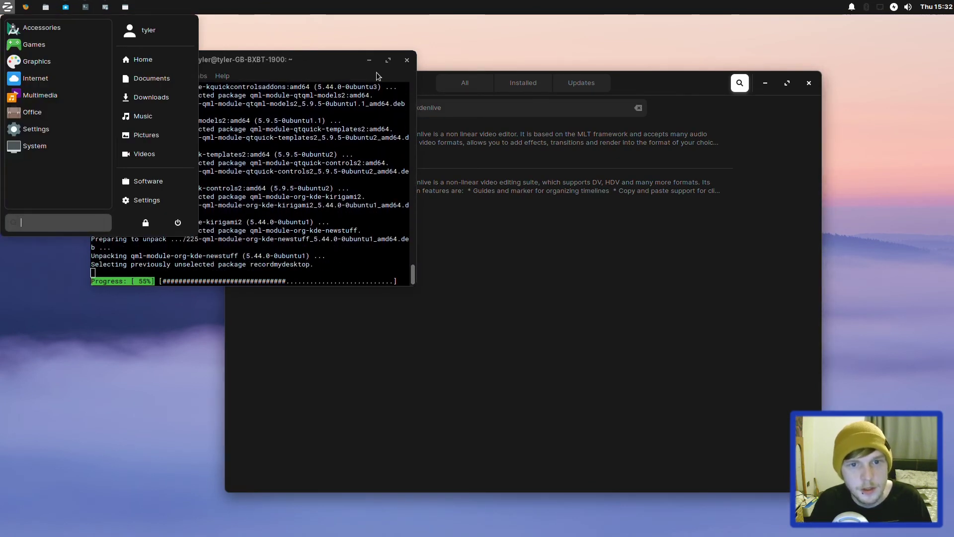
{"action": "left_click", "coordinate": [682, 88]}
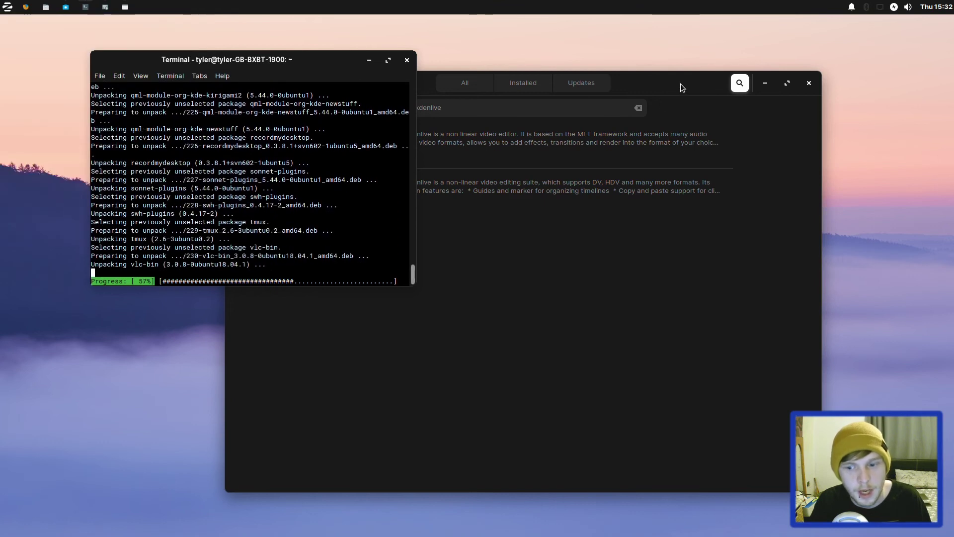
{"action": "left_click", "coordinate": [11, 8]}
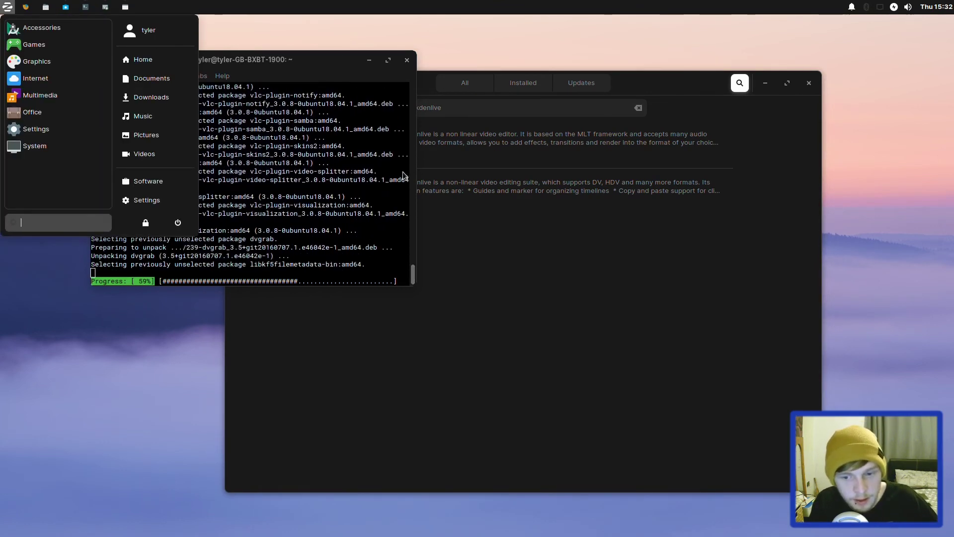
{"action": "left_click", "coordinate": [696, 90]}
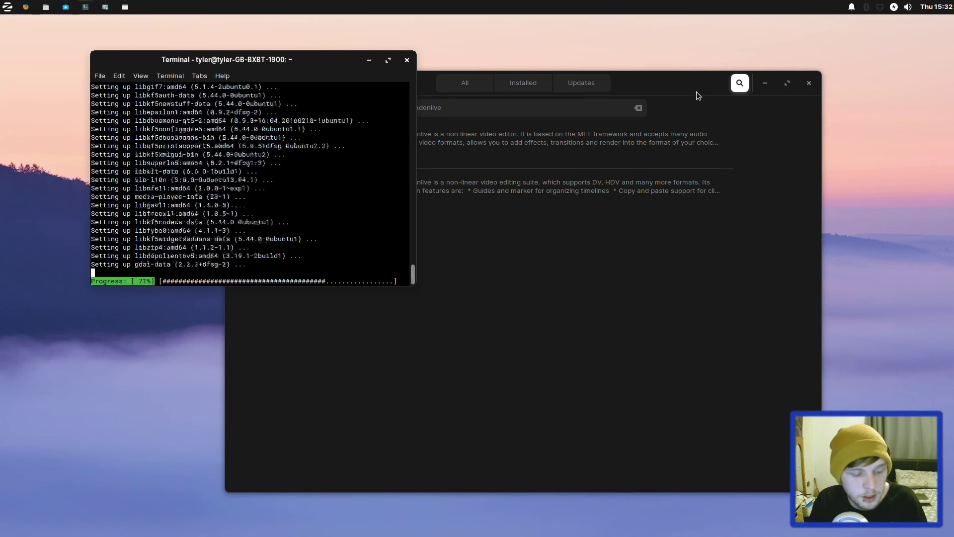
{"action": "key", "text": "alt+Tab"}
{"action": "key", "text": "alt+Tab"}
{"action": "key", "text": "alt+Tab"}
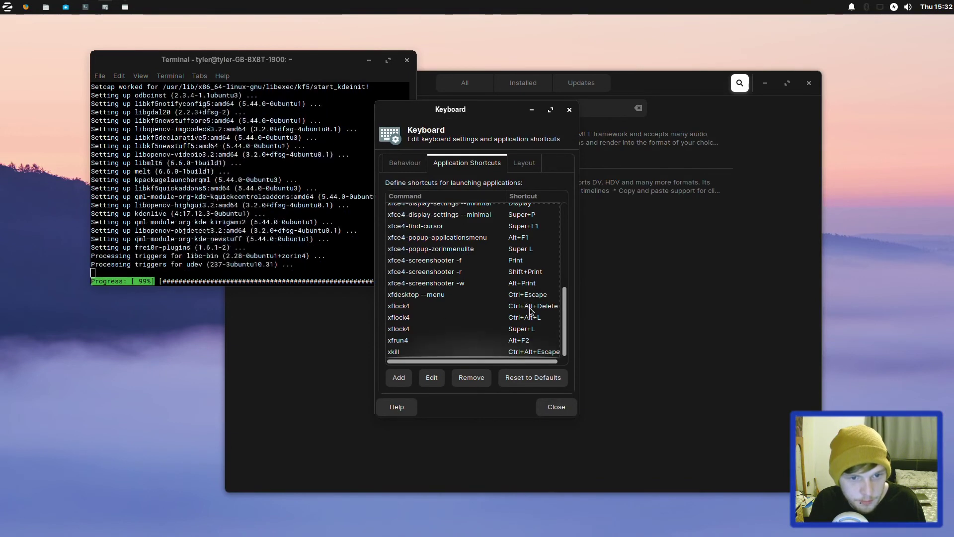
Rebind 'Tile window to the top' to Ctrl+Super+Up, keeping Upper workspace's shortcut, and close the settings.
{"action": "key", "text": "alt+Tab"}
{"action": "key", "text": "alt+Tab"}
{"action": "key", "text": "alt+Tab"}
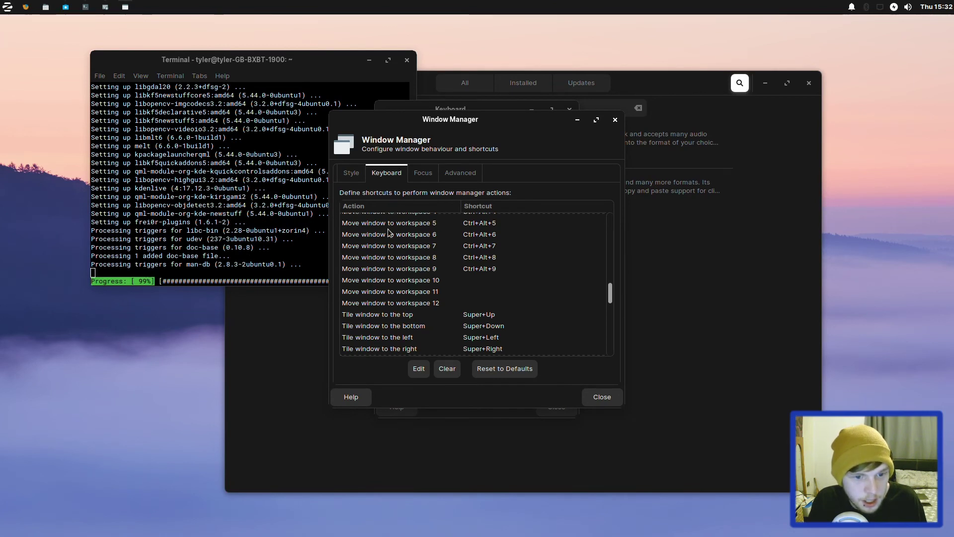
{"action": "left_click", "coordinate": [490, 316]}
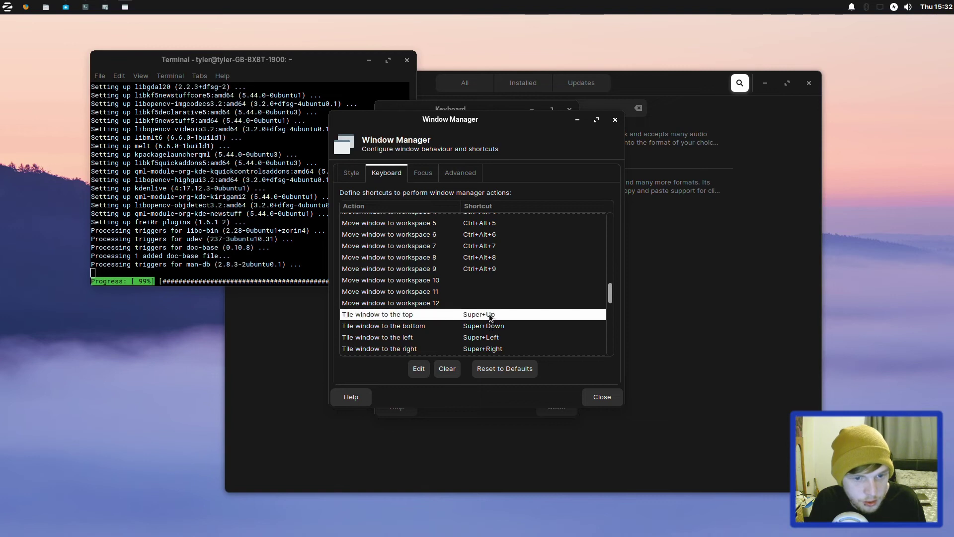
{"action": "double_click", "coordinate": [490, 316]}
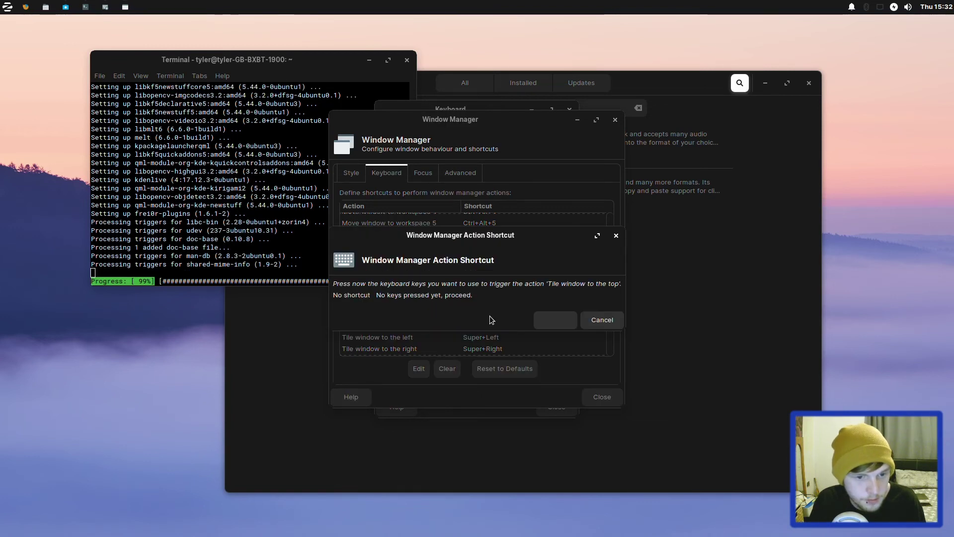
{"action": "key", "text": "ctrl+alt+l"}
{"action": "key", "text": "ctrl+alt+Up"}
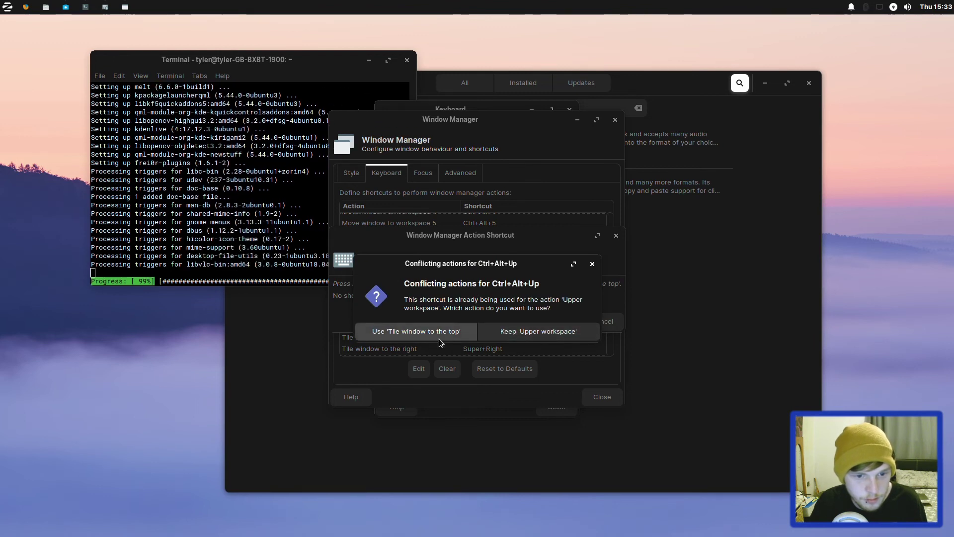
{"action": "left_click", "coordinate": [494, 326]}
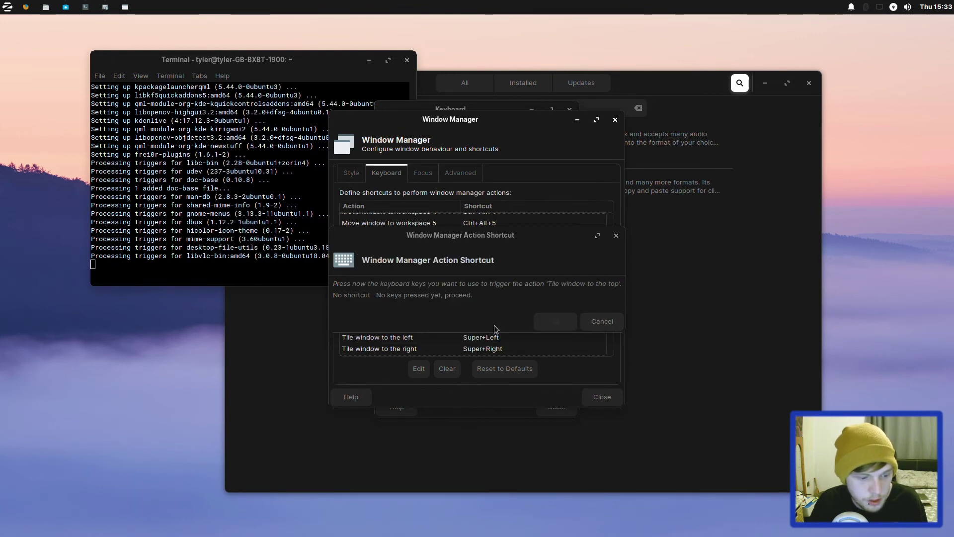
{"action": "key", "text": "ctrl+super+Up"}
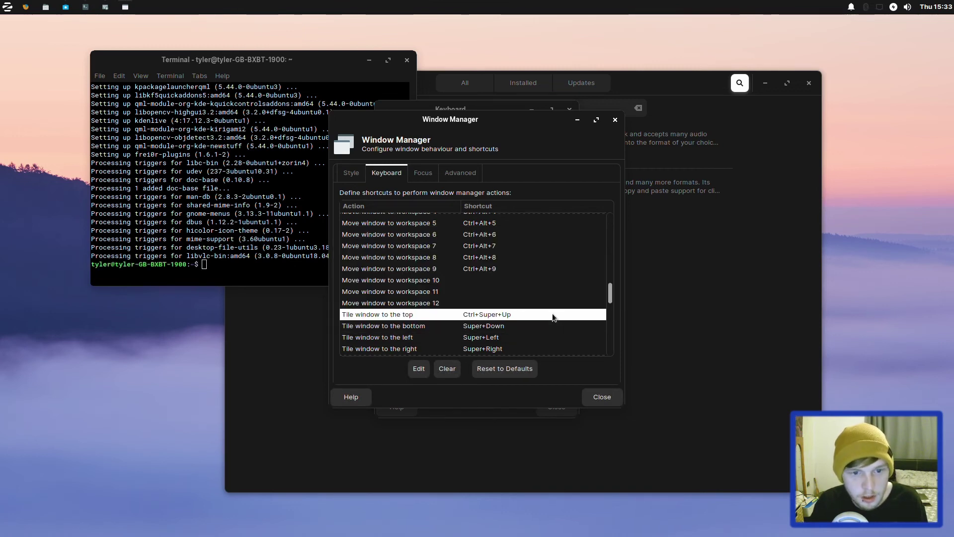
{"action": "left_click", "coordinate": [589, 395]}
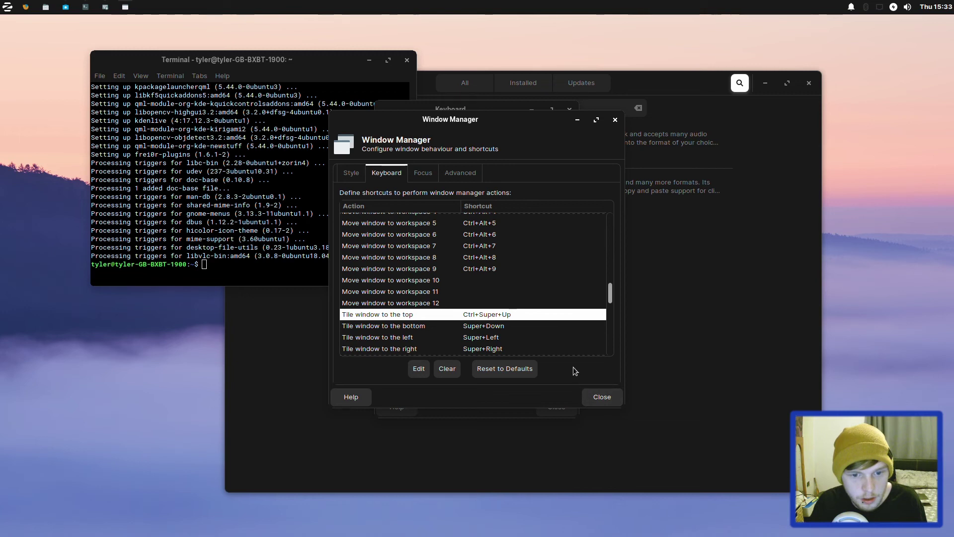
Maximise the terminal window, then move it down to the lower left.
{"action": "double_click", "coordinate": [320, 54]}
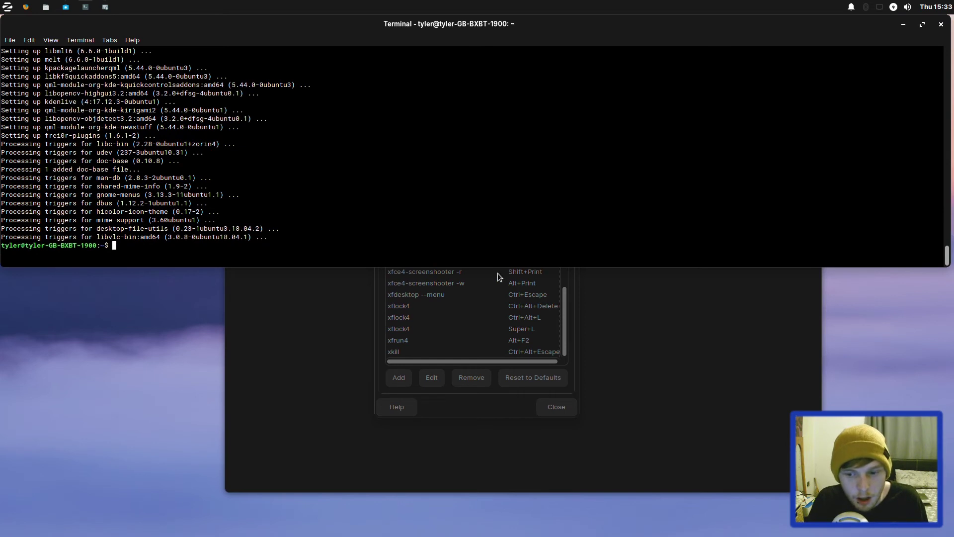
{"action": "left_click", "coordinate": [15, 7]}
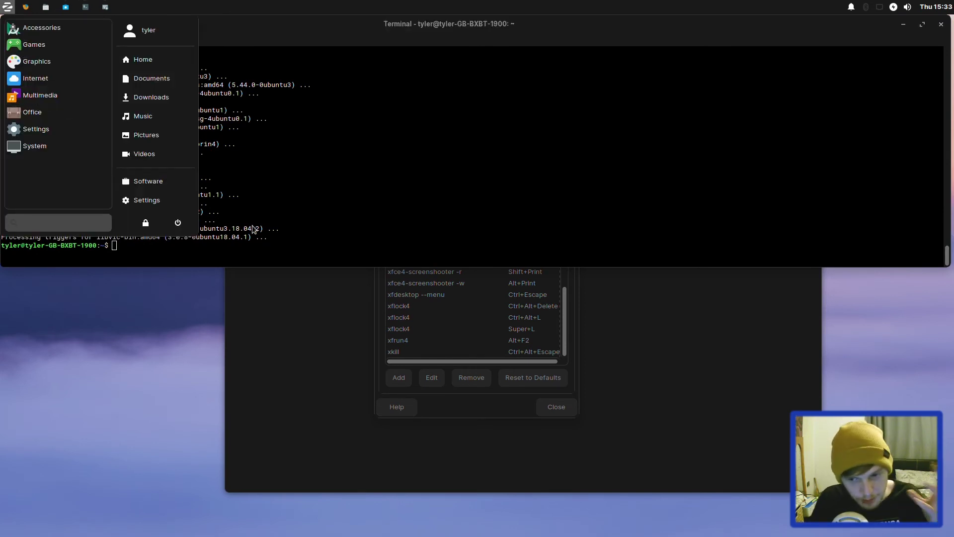
{"action": "left_click", "coordinate": [334, 351]}
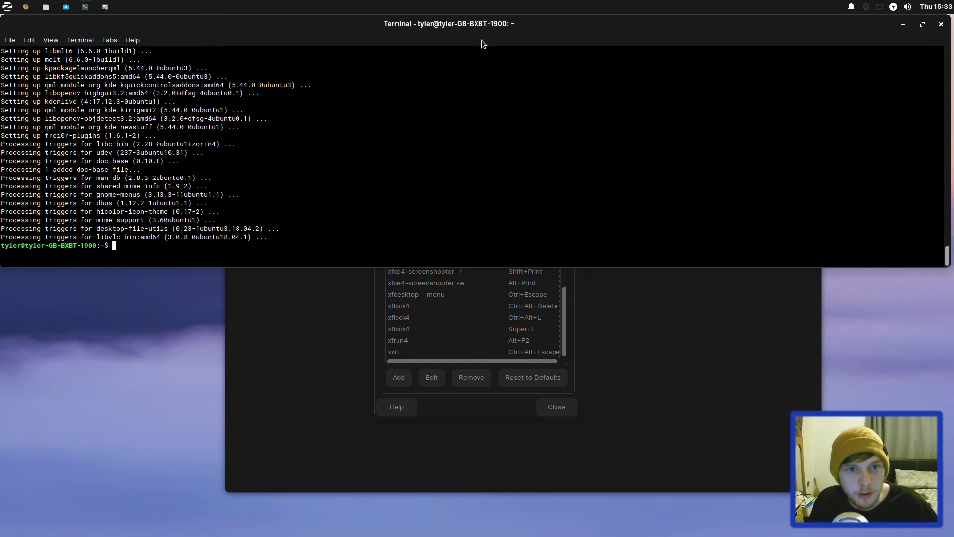
{"action": "left_click_drag", "start_coordinate": [489, 29], "coordinate": [1, 1]}
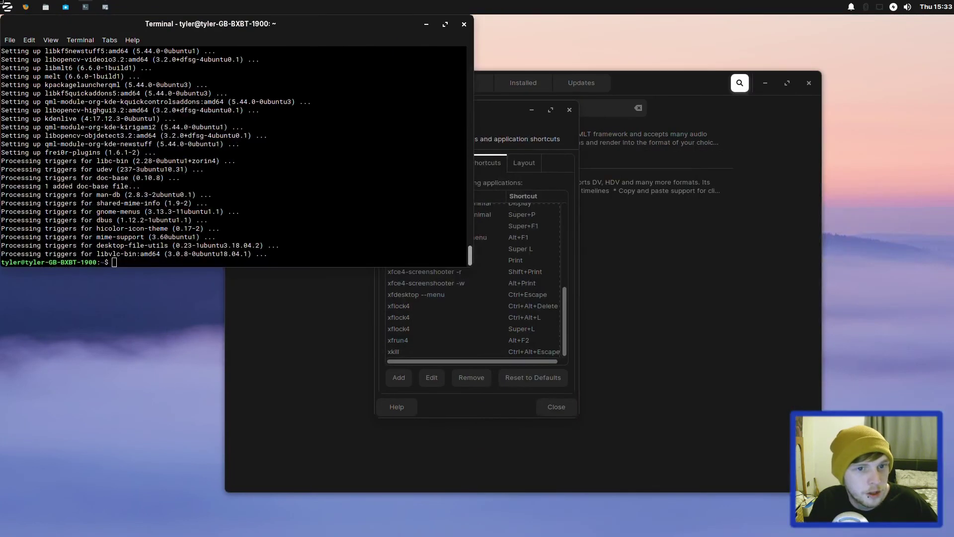
Raise the Software Store and then the terminal, then clear all windows with Super+D.
{"action": "left_click", "coordinate": [655, 76]}
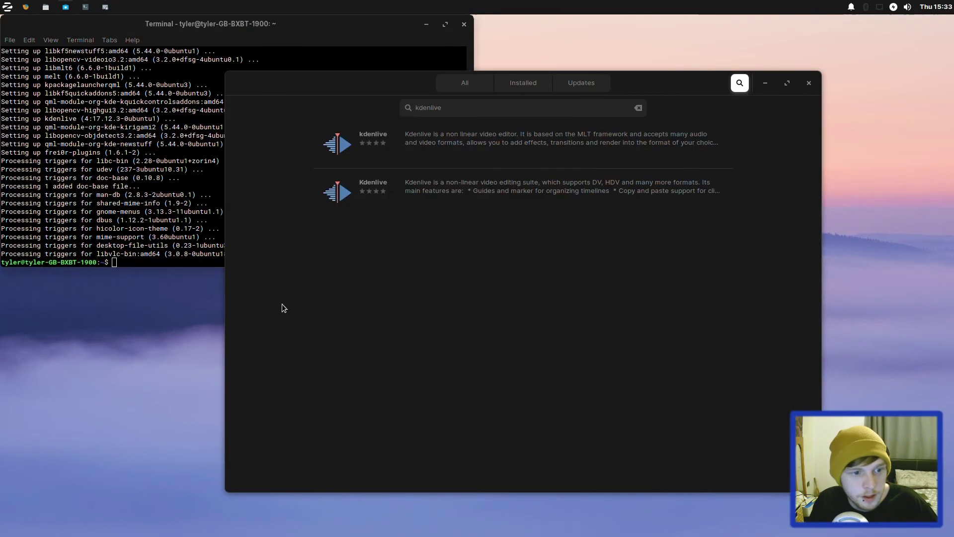
{"action": "left_click", "coordinate": [441, 223]}
{"action": "left_click", "coordinate": [189, 228]}
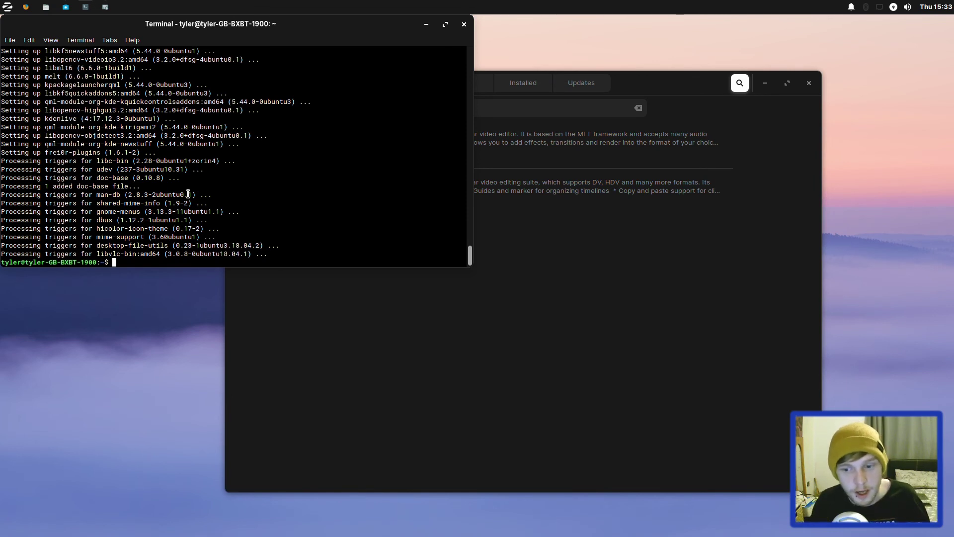
{"action": "key", "text": "super+d"}
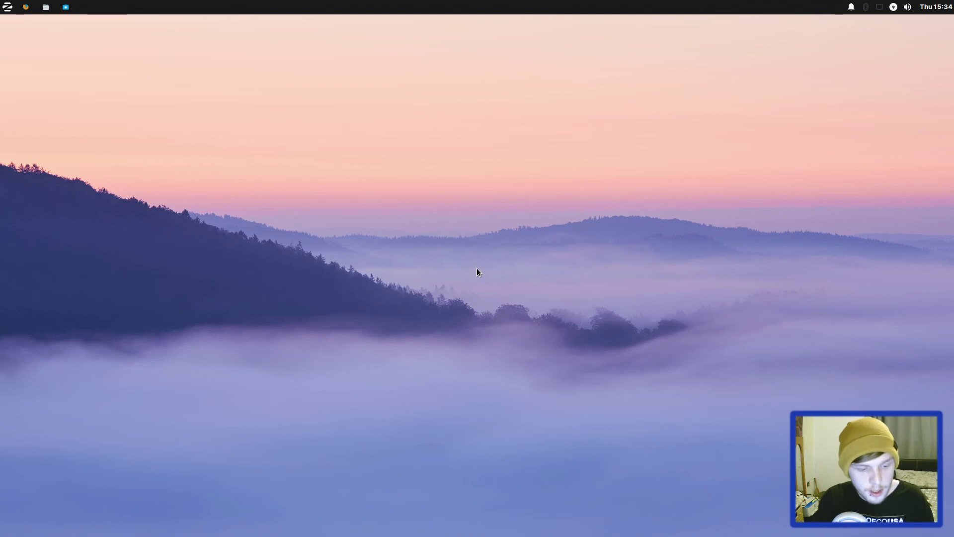
Run htop in a new terminal, then launch the file manager on the home folder.
{"action": "key", "text": "ctrl+alt+t"}
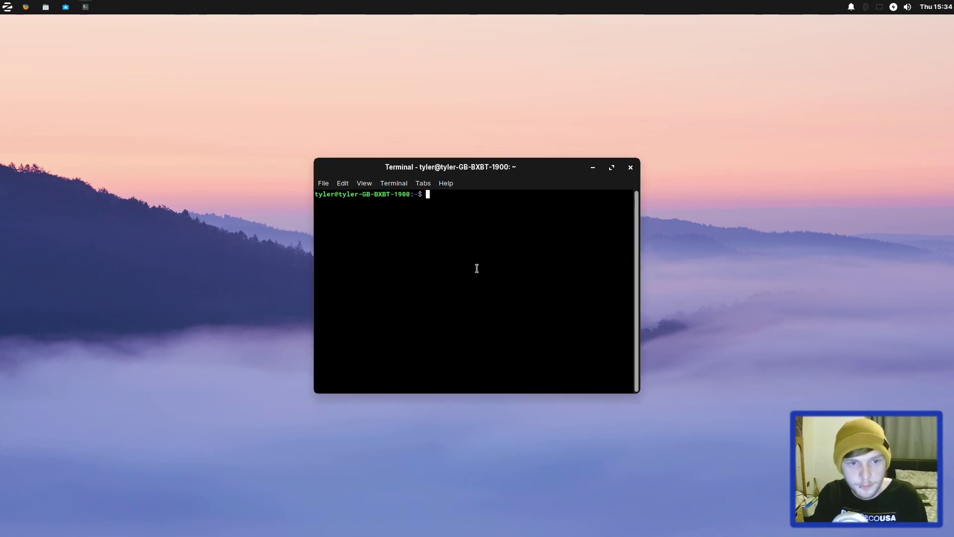
{"action": "type", "text": "htop"}
{"action": "key", "text": "Return"}
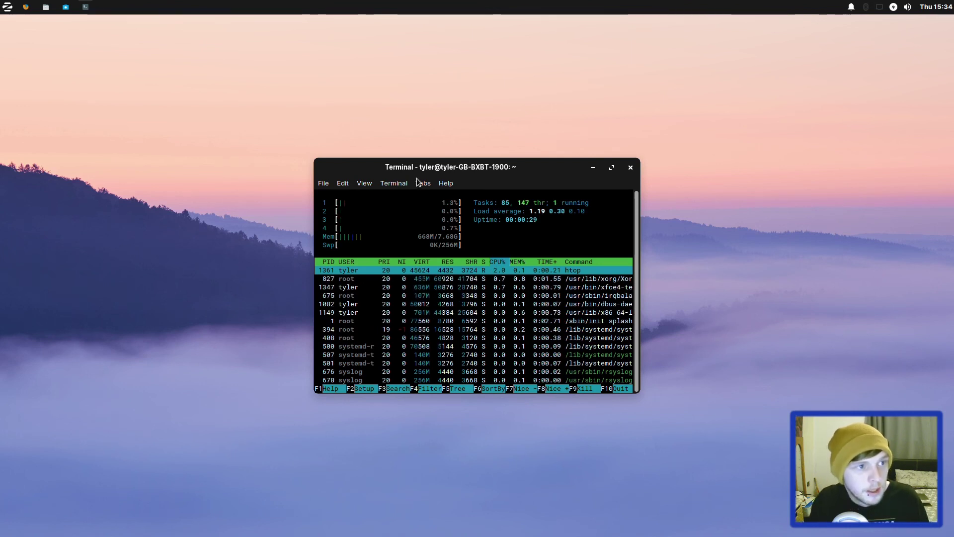
{"action": "left_click", "coordinate": [44, 7]}
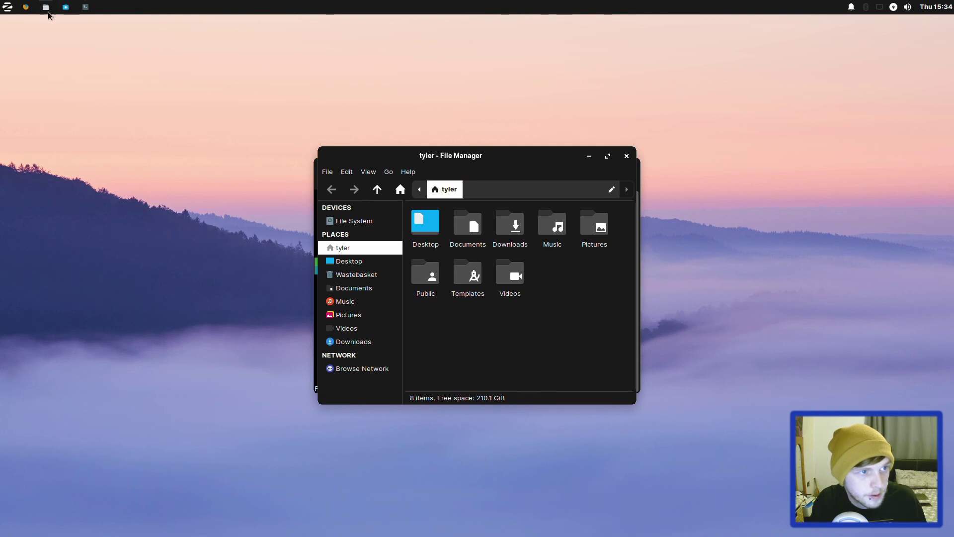
Launch LibreOffice Writer from the applications menu search, then cancel a 'disk' search.
{"action": "left_click", "coordinate": [9, 10]}
{"action": "type", "text": "writer"}
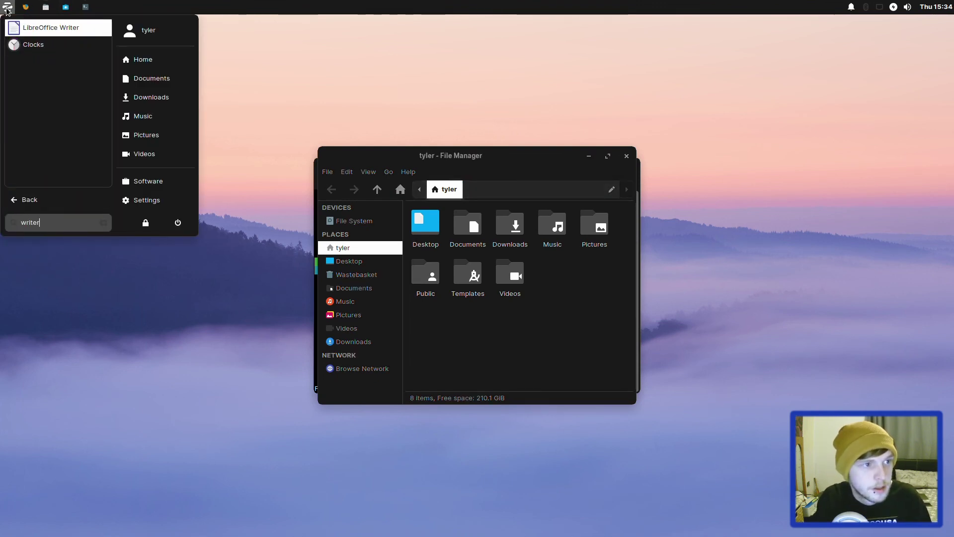
{"action": "key", "text": "Return"}
{"action": "left_click", "coordinate": [8, 9]}
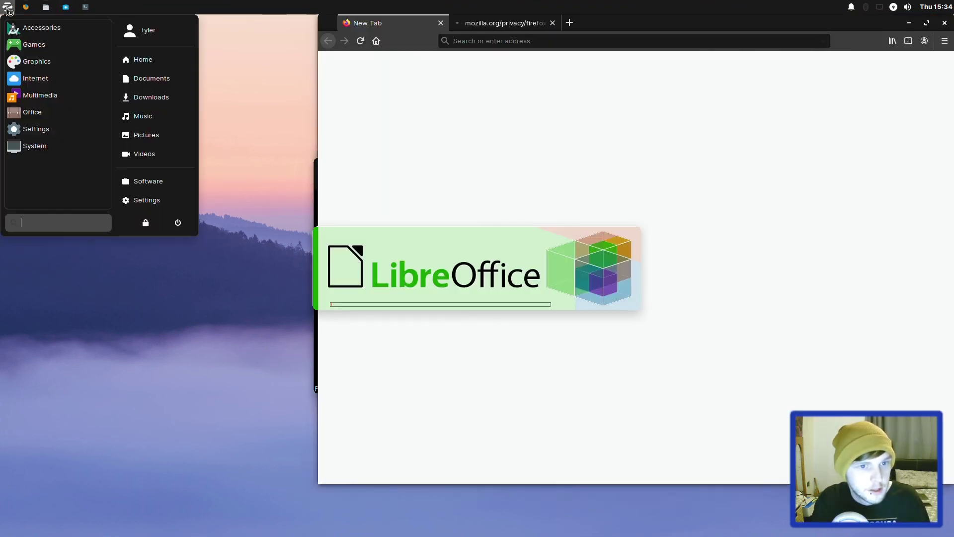
{"action": "type", "text": "disk"}
{"action": "key", "text": "Escape"}
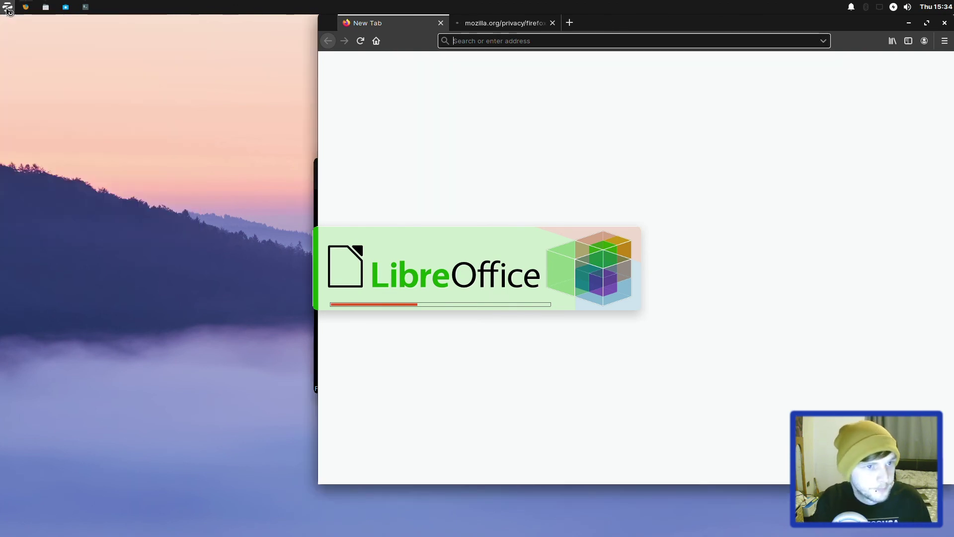
Search 'setting' in the applications menu and launch the Settings Manager.
{"action": "left_click", "coordinate": [8, 10]}
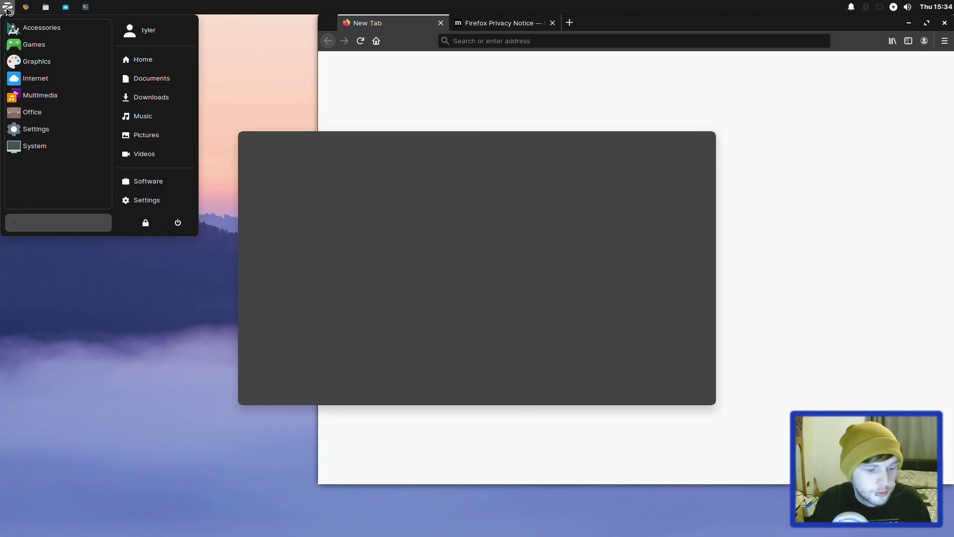
{"action": "type", "text": "setting"}
{"action": "key", "text": "Down"}
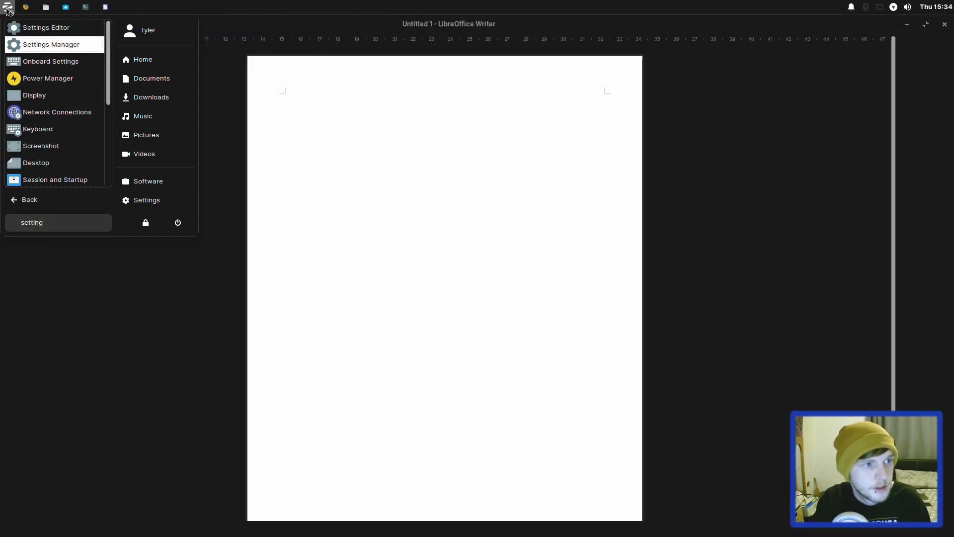
{"action": "key", "text": "Return"}
{"action": "left_click", "coordinate": [8, 11]}
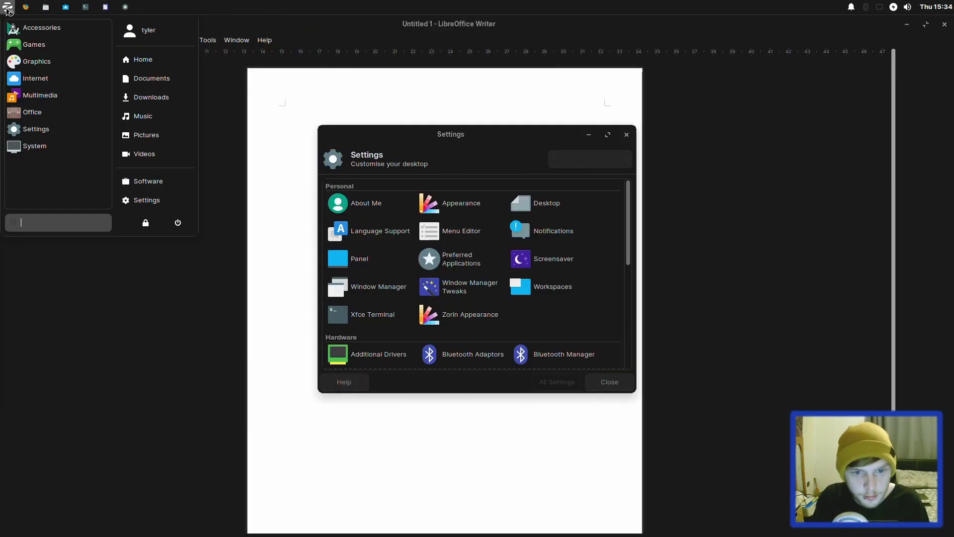
{"action": "key", "text": "Escape"}
Switch to Firefox, load youtube.com and bring Firefox in front of GIMP.
{"action": "key", "text": "alt+Tab"}
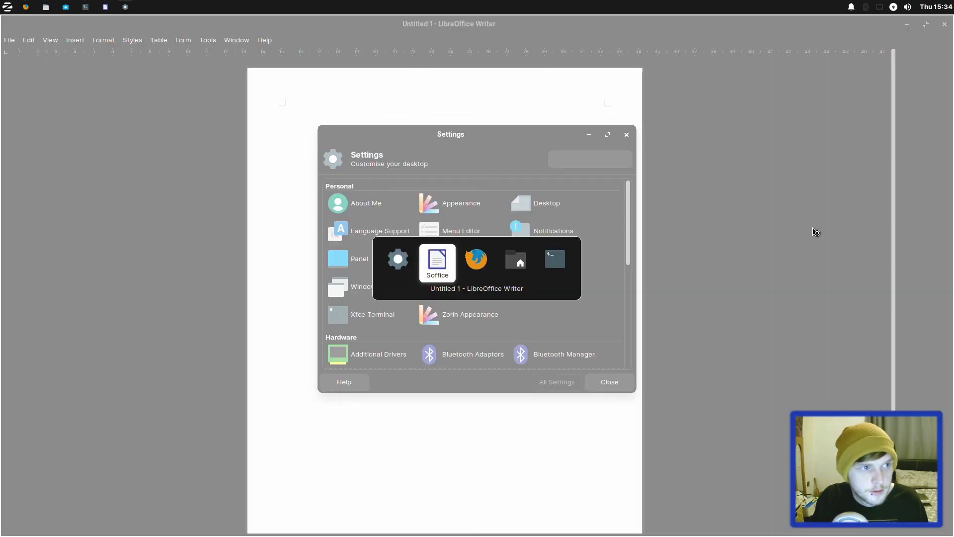
{"action": "key", "text": "alt+Tab"}
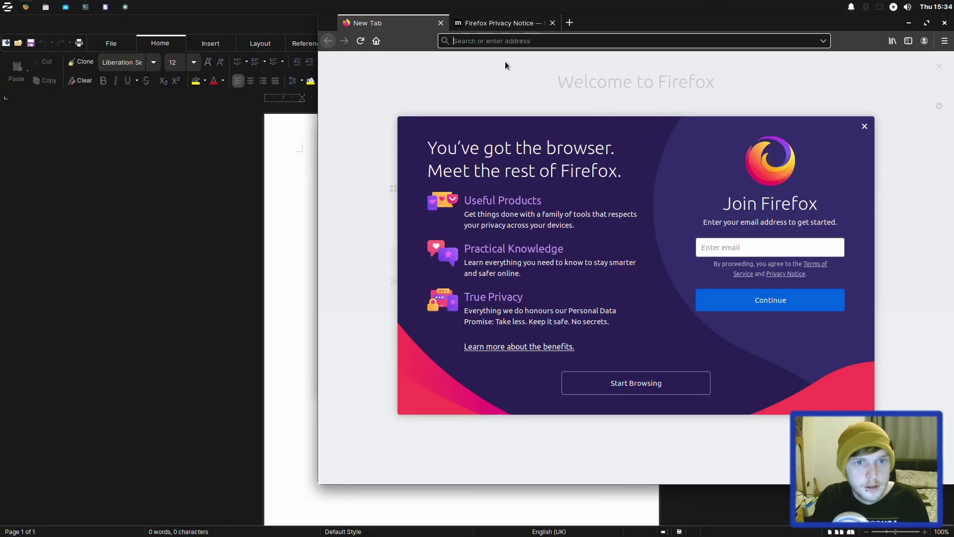
{"action": "type", "text": "youtube.com"}
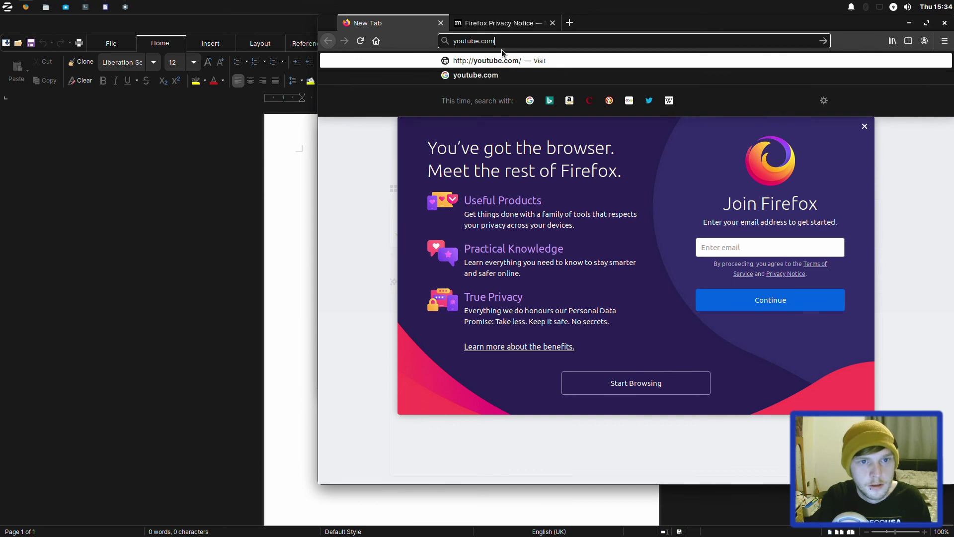
{"action": "key", "text": "Return"}
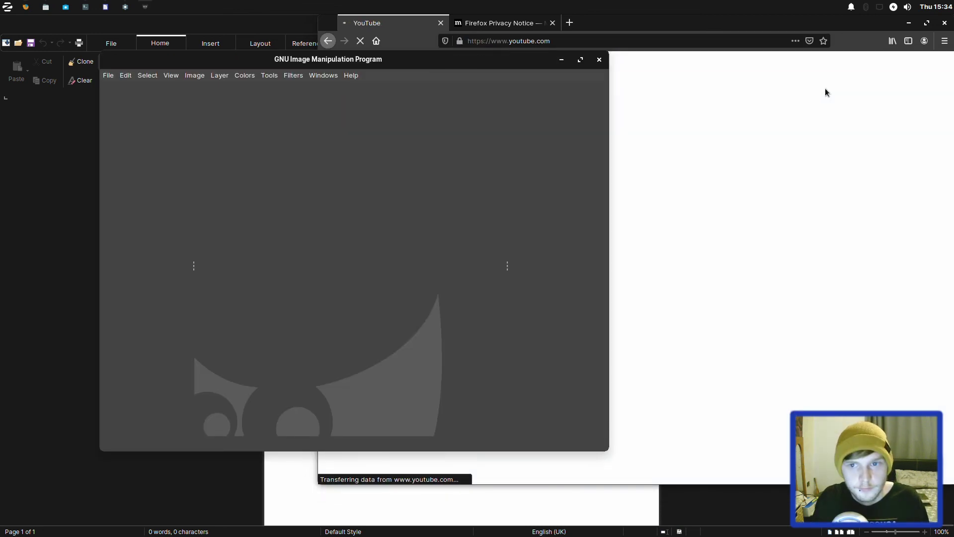
{"action": "left_click", "coordinate": [618, 92]}
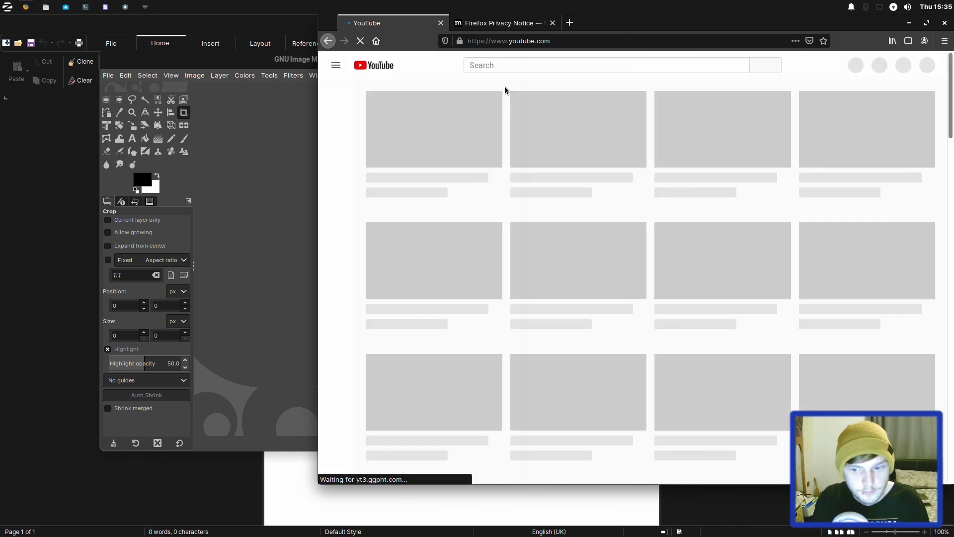
{"action": "right_click", "coordinate": [373, 71]}
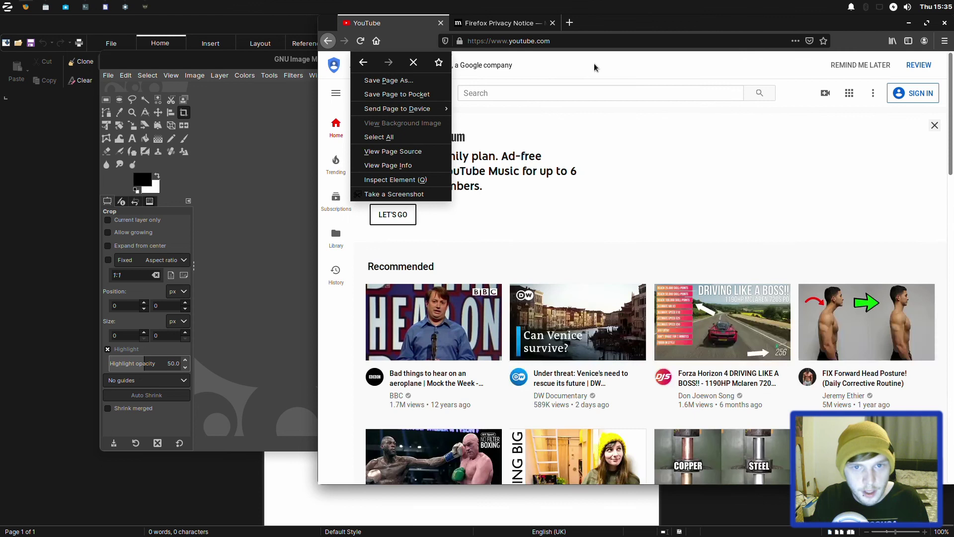
Cycle through the open windows, then raise Firefox and drag it left and down.
{"action": "left_click", "coordinate": [660, 20]}
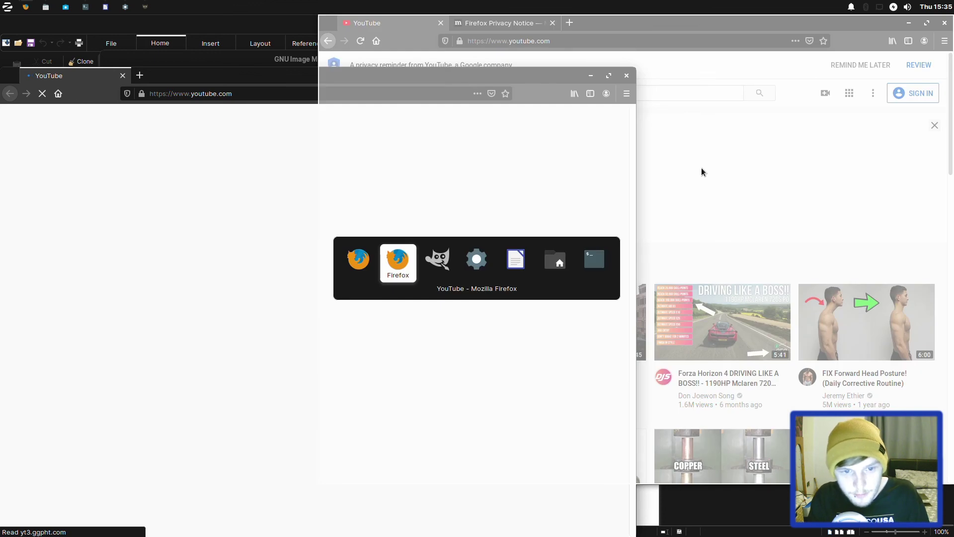
{"action": "key", "text": "alt+Tab"}
{"action": "key", "text": "alt+Tab"}
{"action": "key", "text": "alt+Tab"}
{"action": "key", "text": "alt+Tab"}
{"action": "key", "text": "alt+Tab"}
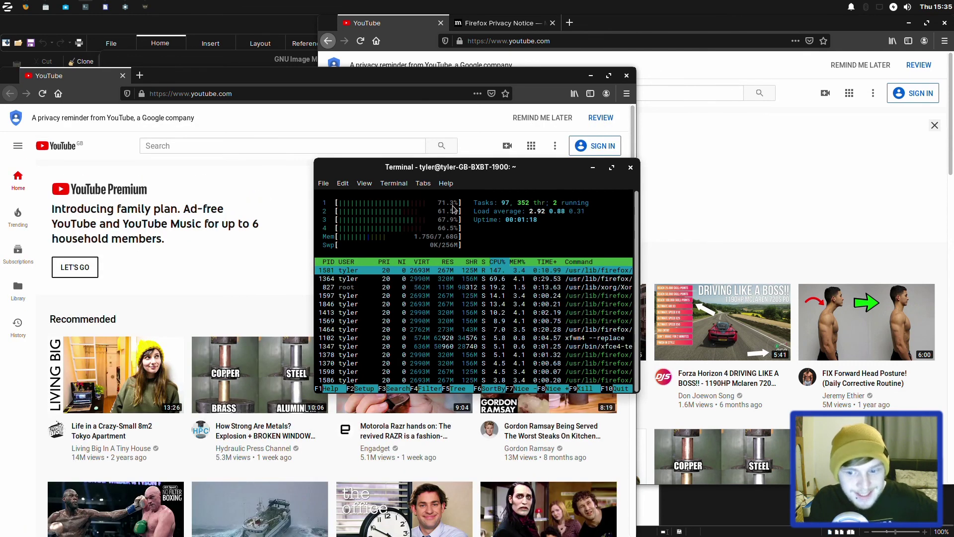
{"action": "left_click", "coordinate": [9, 7]}
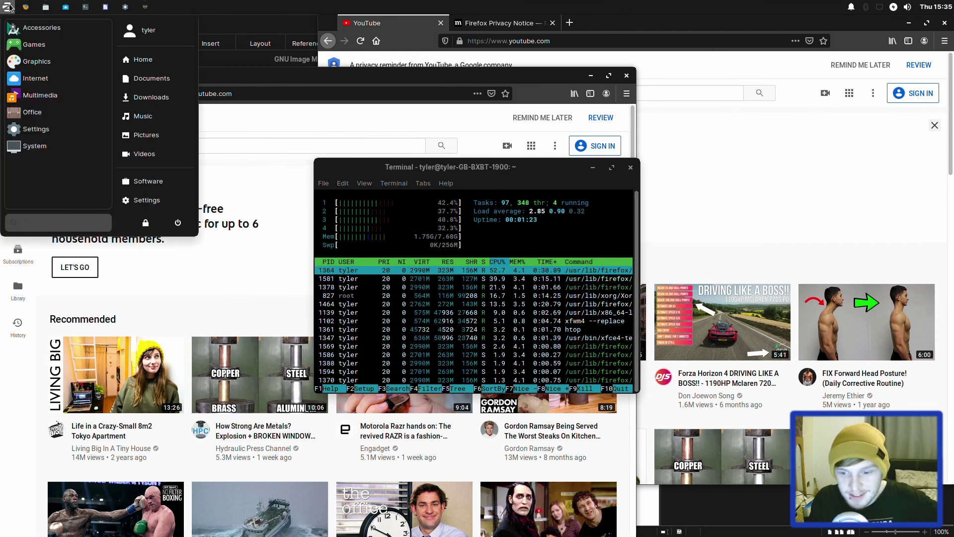
{"action": "left_click", "coordinate": [764, 19]}
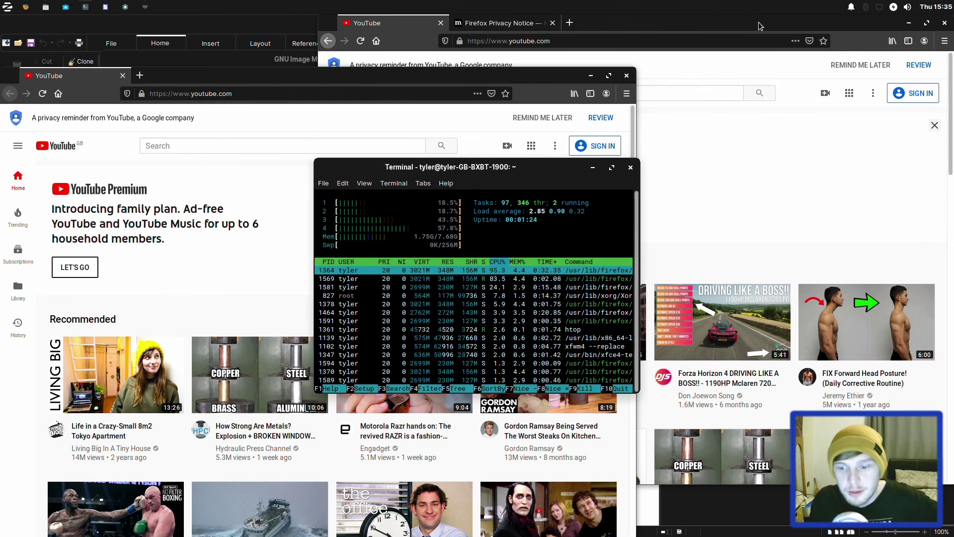
{"action": "left_click_drag", "start_coordinate": [759, 22], "coordinate": [693, 103]}
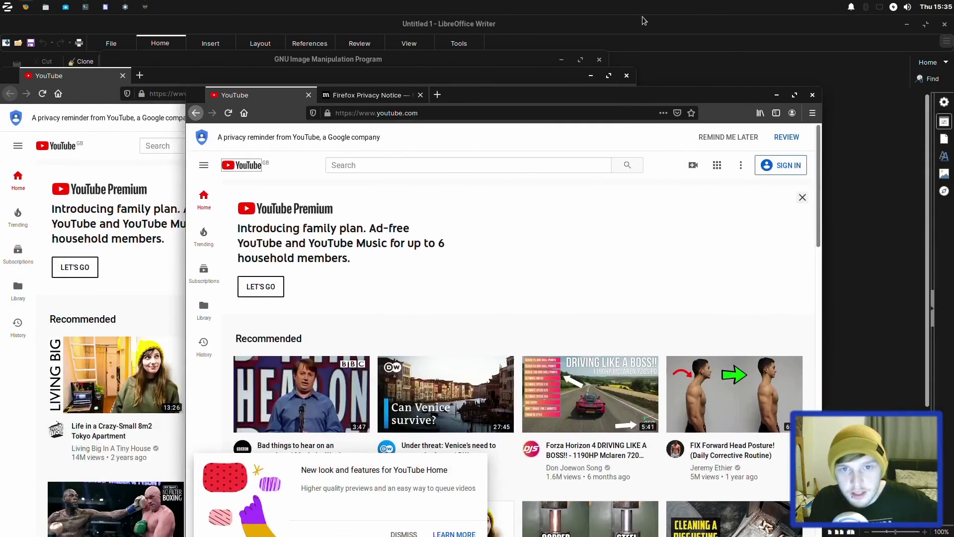
Shift the Firefox window slightly further to the right.
{"action": "mouse_move", "coordinate": [645, 20]}
{"action": "left_mouse_down"}
{"action": "mouse_move", "coordinate": [582, 134]}
{"action": "mouse_move", "coordinate": [743, 242]}
{"action": "mouse_move", "coordinate": [661, 133]}
{"action": "mouse_move", "coordinate": [651, 13]}
{"action": "mouse_move", "coordinate": [582, 28]}
{"action": "mouse_move", "coordinate": [598, 13]}
{"action": "mouse_move", "coordinate": [635, 23]}
{"action": "mouse_move", "coordinate": [603, 21]}
{"action": "mouse_move", "coordinate": [598, 39]}
{"action": "mouse_move", "coordinate": [640, 111]}
{"action": "mouse_move", "coordinate": [673, 482]}
{"action": "mouse_move", "coordinate": [635, 15]}
{"action": "mouse_move", "coordinate": [642, 29]}
{"action": "mouse_move", "coordinate": [634, 24]}
{"action": "left_mouse_up"}
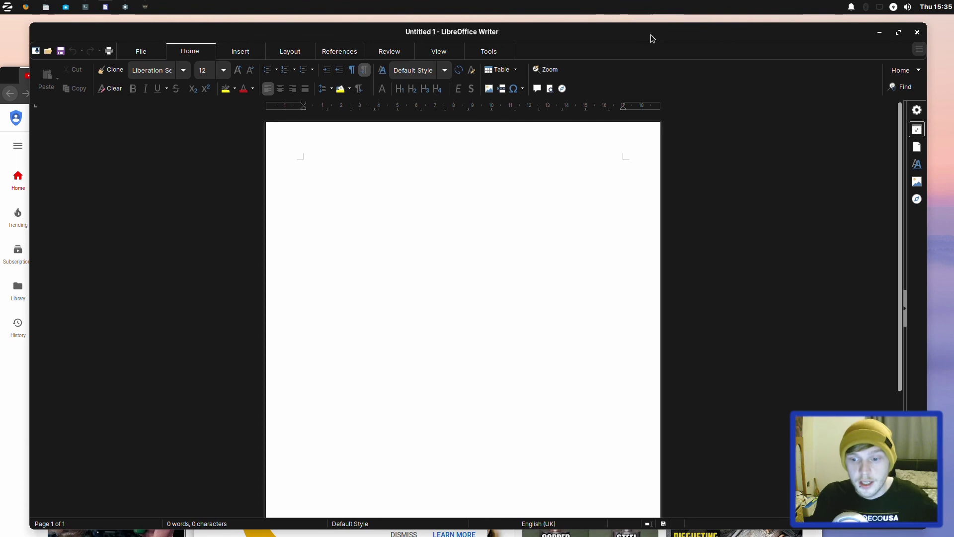